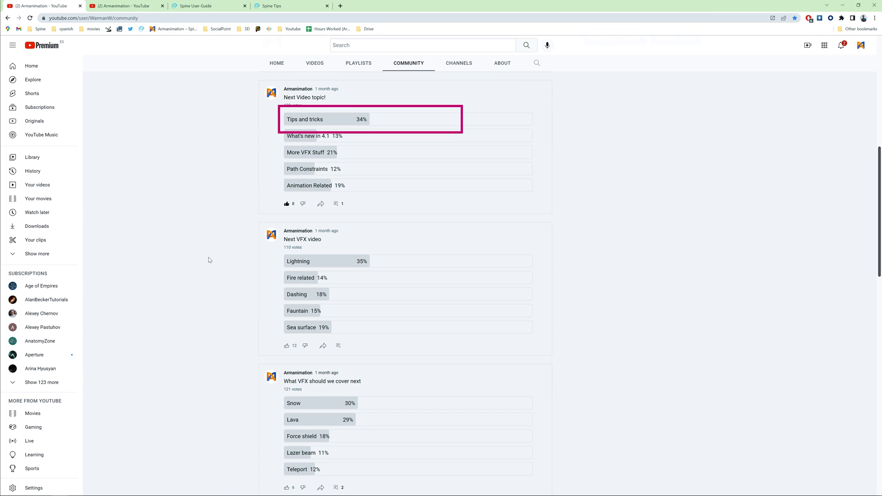
- Review the channel's community polls and skim the tips listed on the Spine Tips page
{"action": "scroll", "coordinate": [209, 260], "scroll_direction": "down", "scroll_amount": 5}
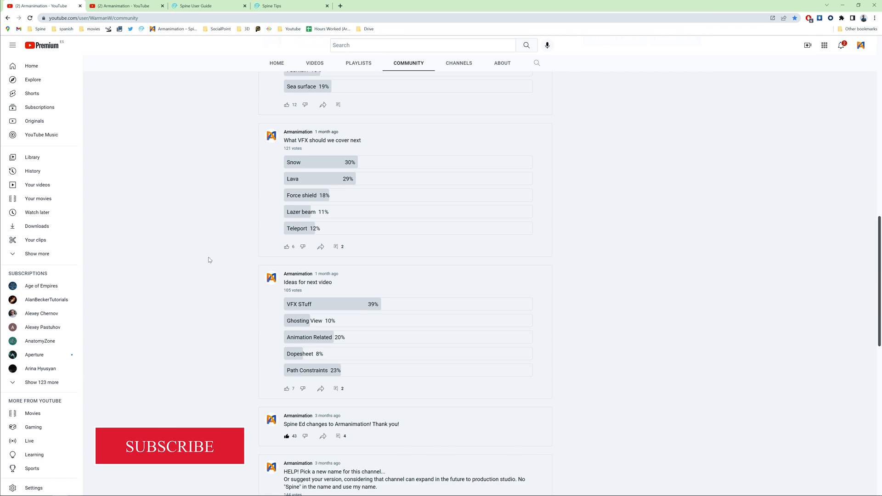
{"action": "scroll", "coordinate": [208, 260], "scroll_direction": "up", "scroll_amount": 3}
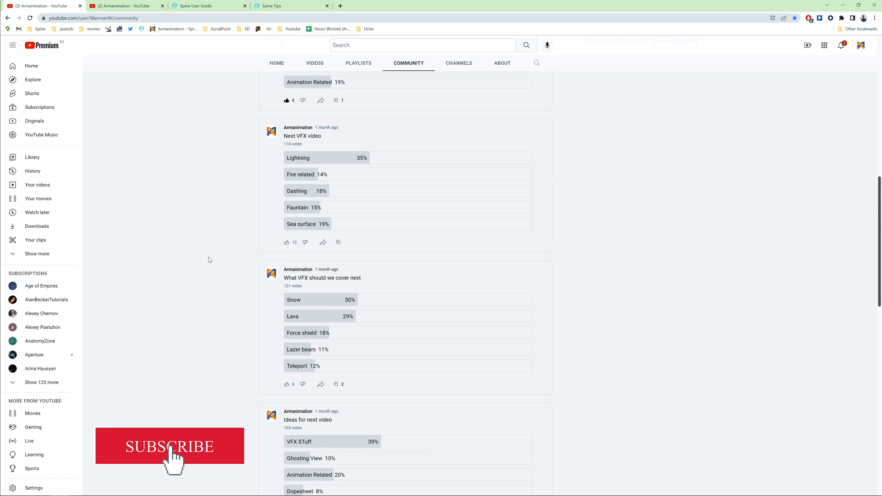
{"action": "left_click", "coordinate": [282, 4]}
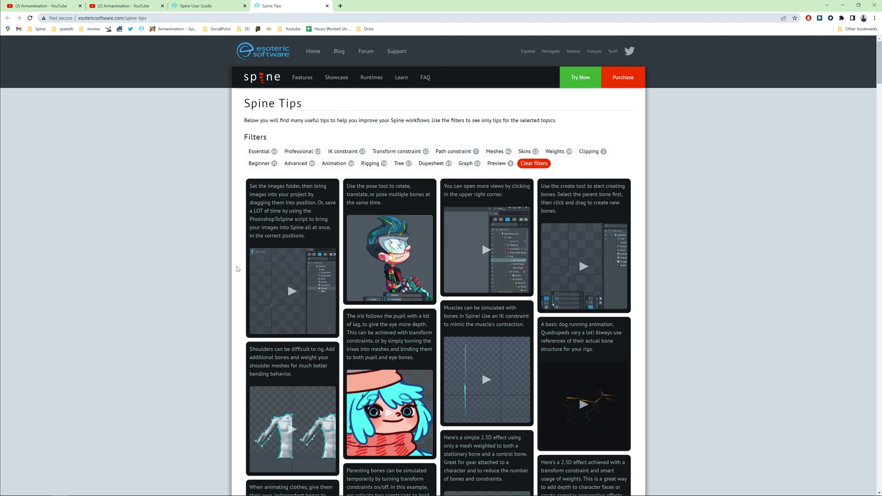
{"action": "scroll", "coordinate": [205, 242], "scroll_direction": "down", "scroll_amount": 7}
{"action": "scroll", "coordinate": [205, 242], "scroll_direction": "down", "scroll_amount": 11}
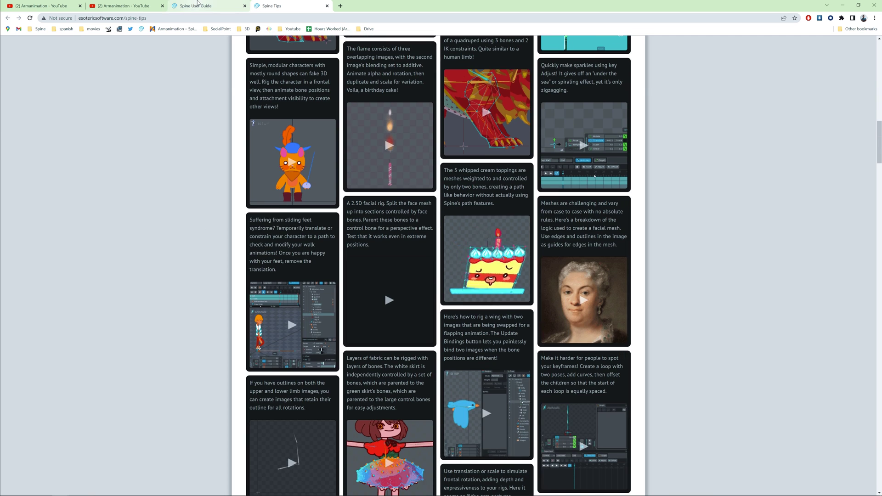
- Skim the Graph page of the Spine User Guide and return to the guide's table of contents
{"action": "left_click", "coordinate": [198, 5]}
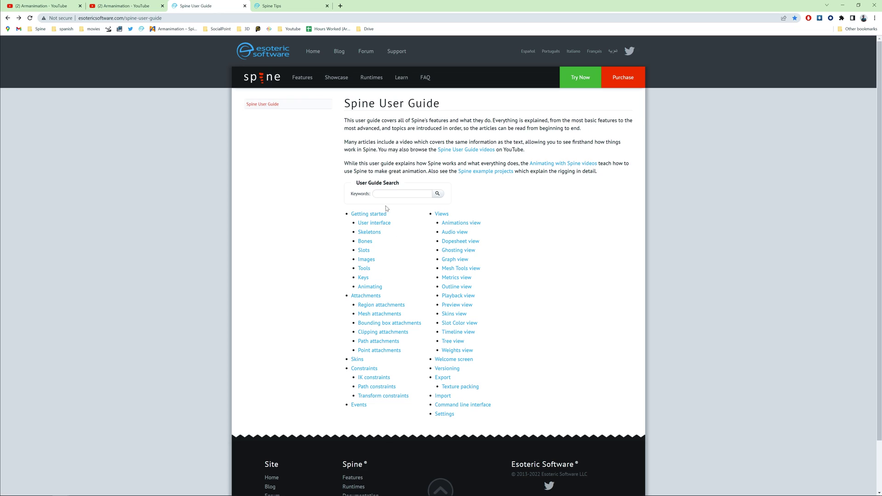
{"action": "left_click", "coordinate": [449, 253]}
{"action": "key", "text": "alt+Left"}
{"action": "scroll", "coordinate": [398, 296], "scroll_direction": "down", "scroll_amount": 15}
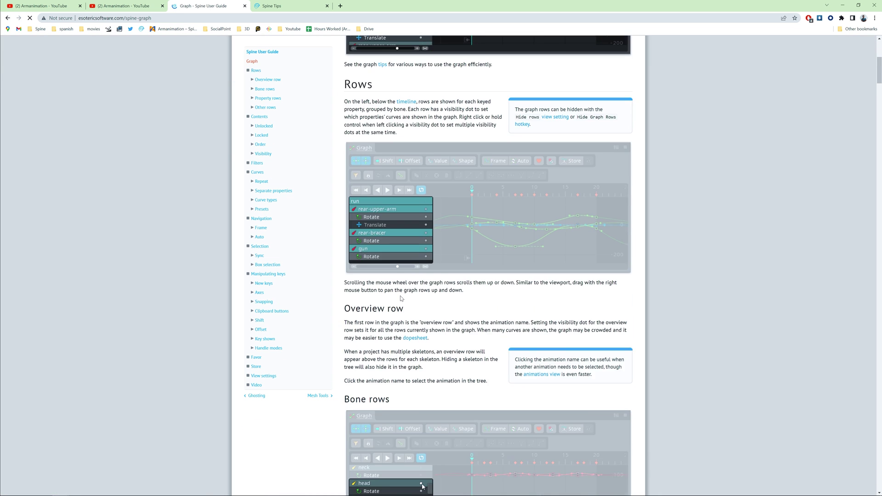
{"action": "scroll", "coordinate": [399, 296], "scroll_direction": "down", "scroll_amount": 5}
{"action": "key", "text": "alt+Left"}
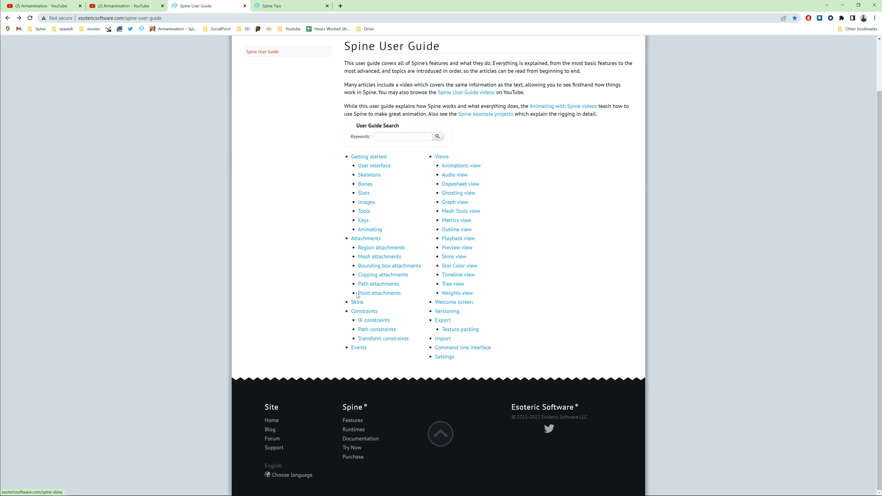
- Skim the user guide's Tools and Animating pages, returning to the table of contents after each
{"action": "left_click", "coordinate": [363, 211]}
{"action": "scroll", "coordinate": [363, 213], "scroll_direction": "down", "scroll_amount": 20}
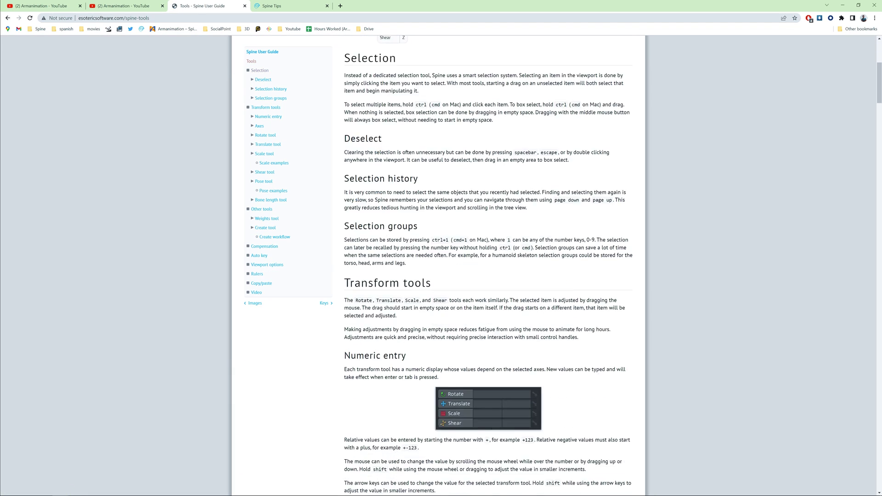
{"action": "key", "text": "alt+Left"}
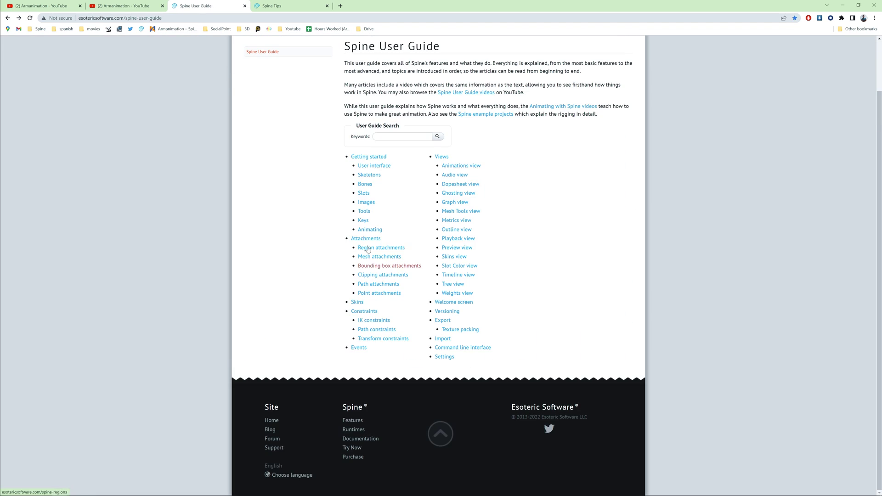
{"action": "left_click", "coordinate": [366, 230]}
{"action": "scroll", "coordinate": [491, 269], "scroll_direction": "down", "scroll_amount": 15}
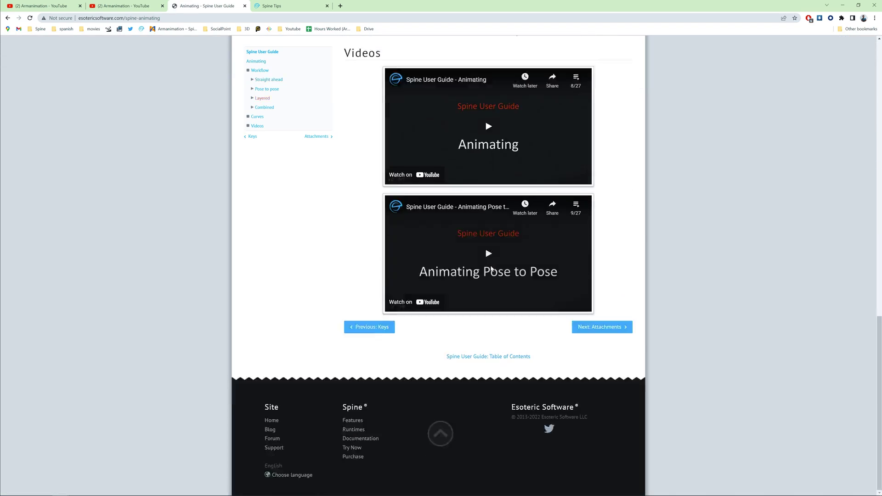
{"action": "scroll", "coordinate": [491, 269], "scroll_direction": "up", "scroll_amount": 20}
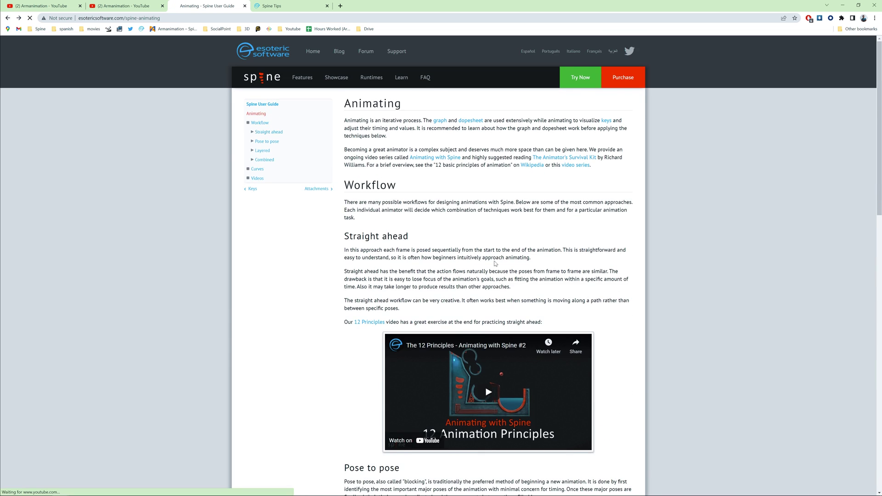
{"action": "key", "text": "alt+Left"}
- Open the Bones page of the user guide and skim its sections on transforms, creation and properties
{"action": "left_click", "coordinate": [368, 183]}
{"action": "scroll", "coordinate": [472, 194], "scroll_direction": "down", "scroll_amount": 15}
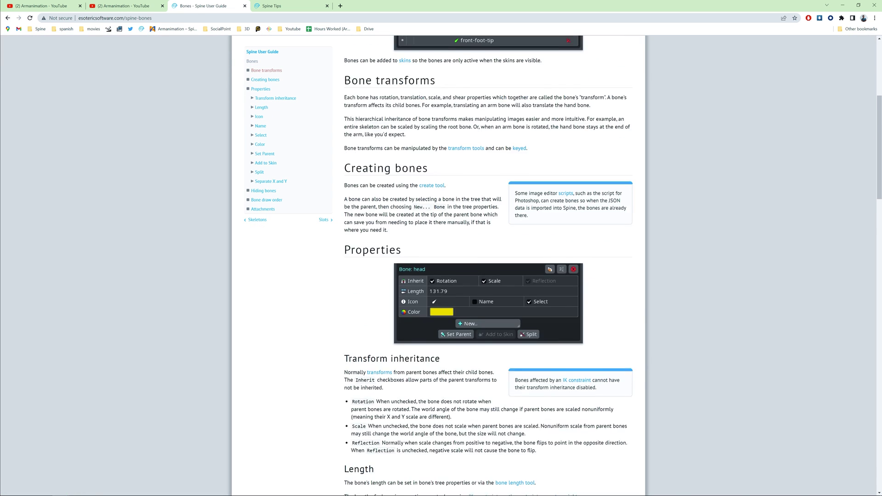
{"action": "scroll", "coordinate": [465, 212], "scroll_direction": "down", "scroll_amount": 8}
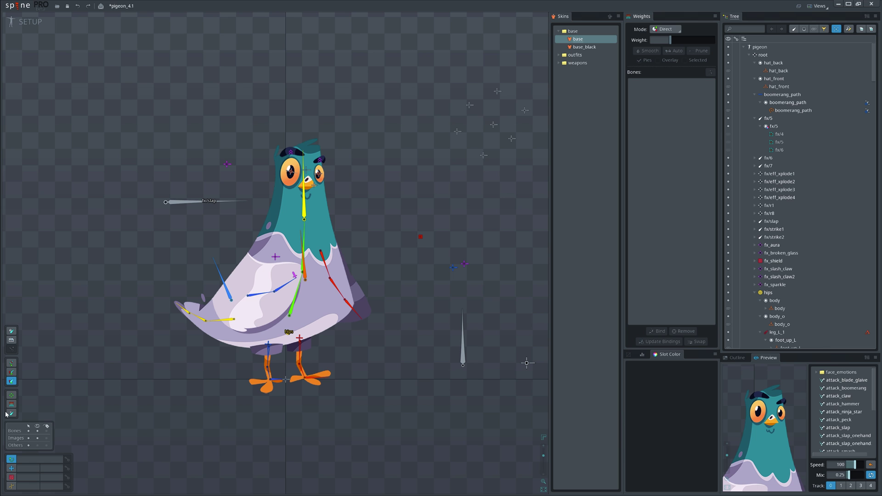
- In Spine's pigeon project, try deleting the skin placeholders from face/face_bored_beak through face/face_stoned_eyelid_L while keeping their attachments, and undo the deletion
{"action": "left_click", "coordinate": [817, 29]}
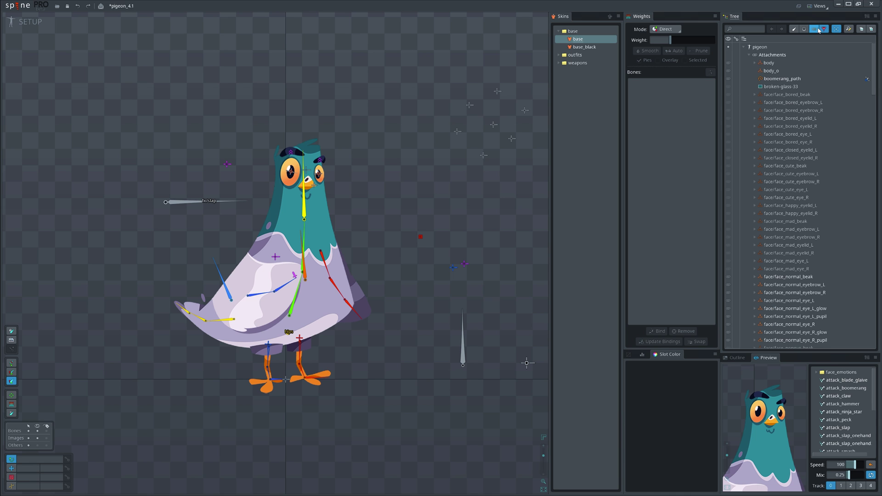
{"action": "left_click", "coordinate": [792, 95]}
{"action": "scroll", "coordinate": [791, 197], "scroll_direction": "down", "scroll_amount": 9}
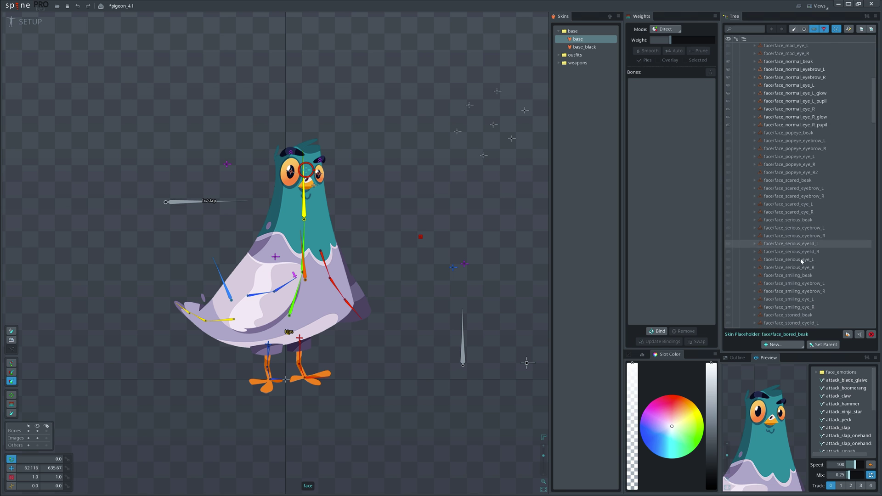
{"action": "left_click", "coordinate": [796, 324], "text": "shift"}
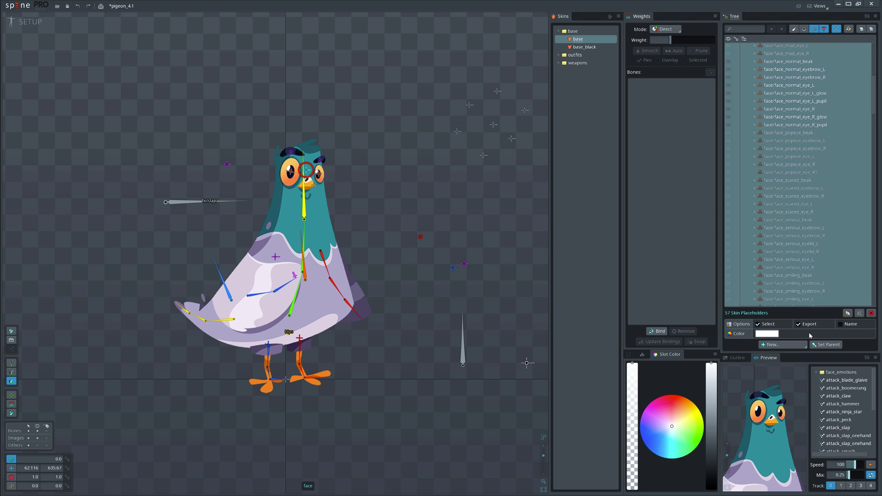
{"action": "left_click", "coordinate": [871, 314]}
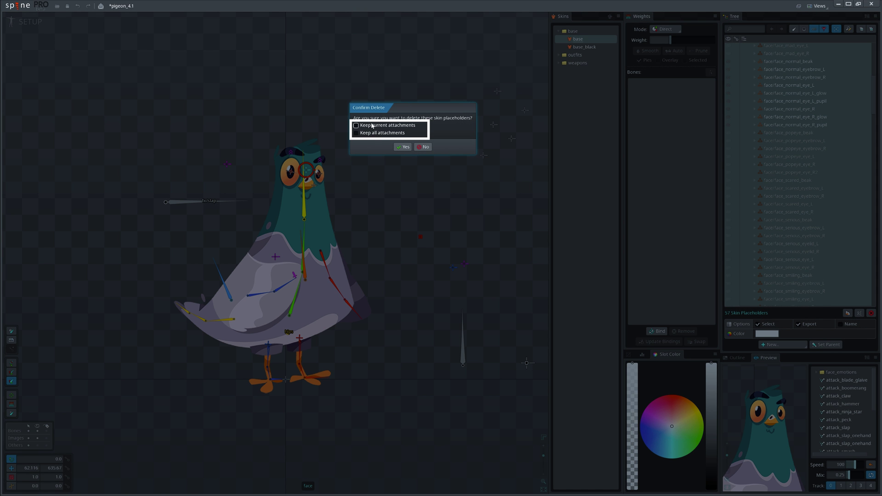
{"action": "left_click", "coordinate": [405, 147]}
{"action": "scroll", "coordinate": [776, 143], "scroll_direction": "up", "scroll_amount": 2}
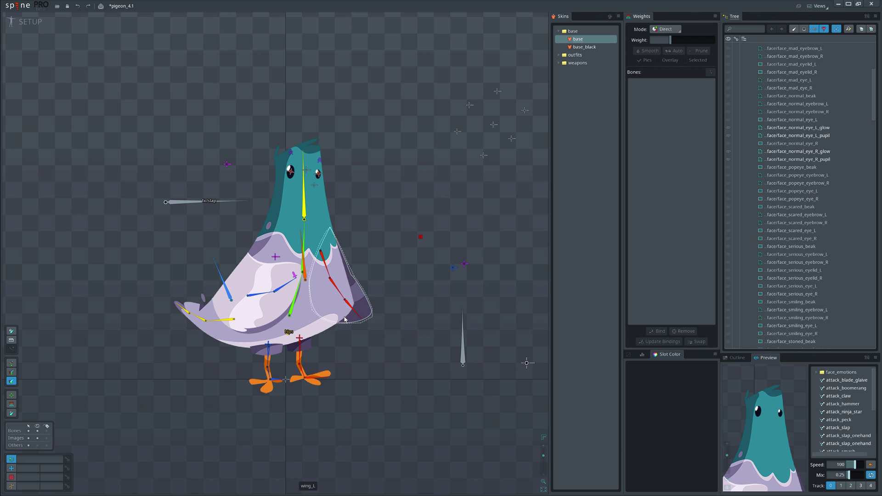
{"action": "key", "text": "ctrl+z"}
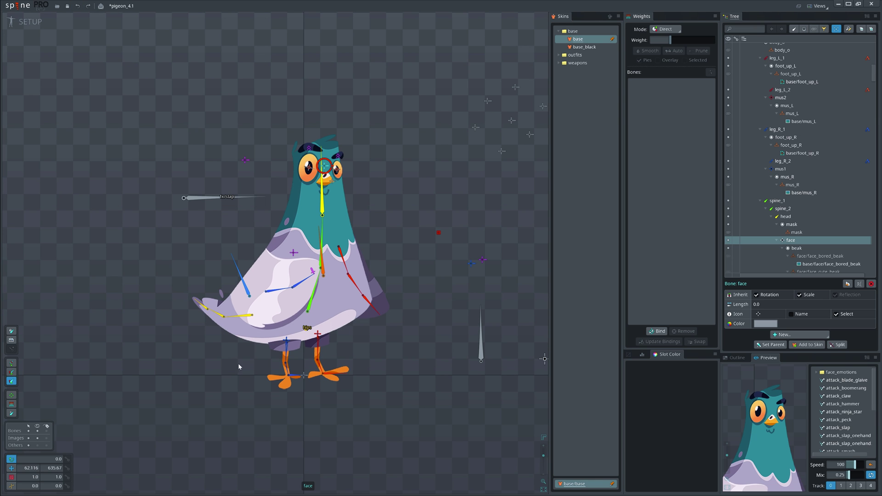
- Activate the base_black skin and filter the skeleton's tree to list only attachments
{"action": "left_click", "coordinate": [593, 48]}
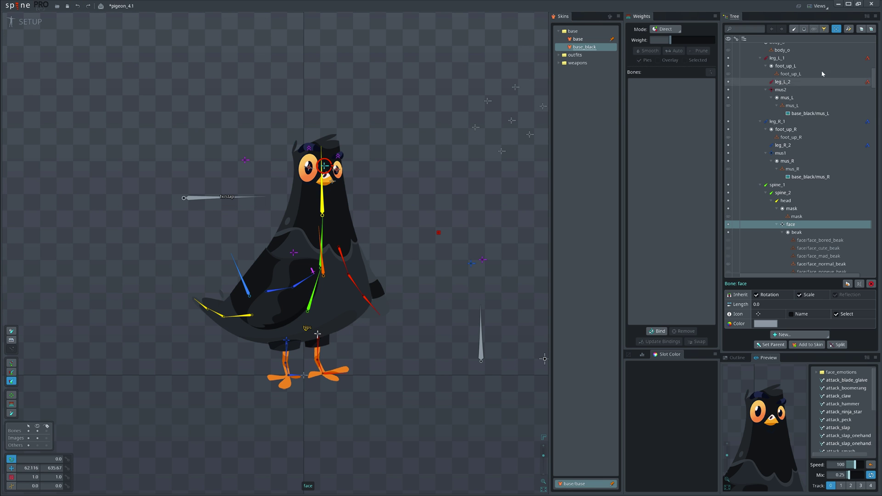
{"action": "left_click", "coordinate": [815, 29]}
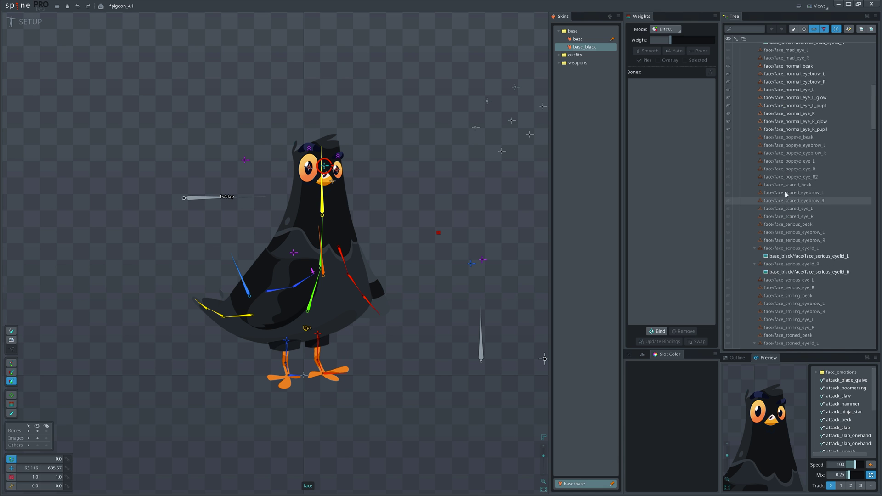
{"action": "scroll", "coordinate": [786, 194], "scroll_direction": "up", "scroll_amount": 12}
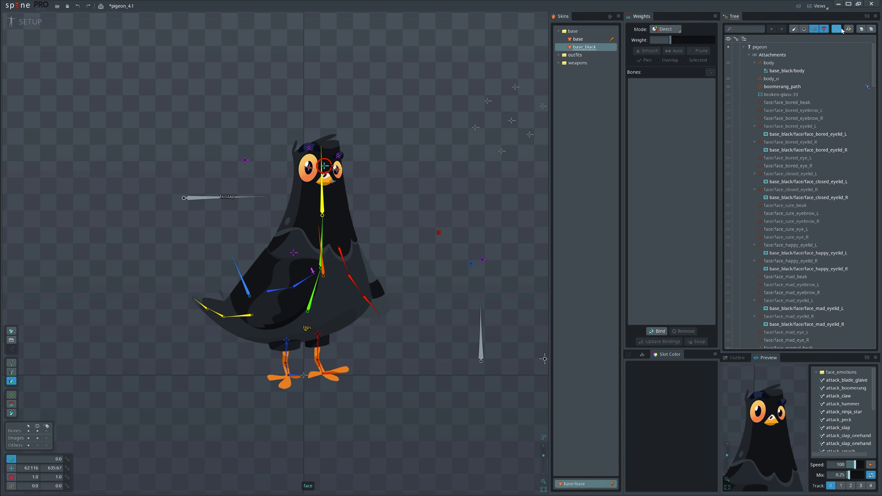
- Turn on Hide skin names for the tree, toggling the option to compare the attachment names
{"action": "left_click", "coordinate": [821, 42]}
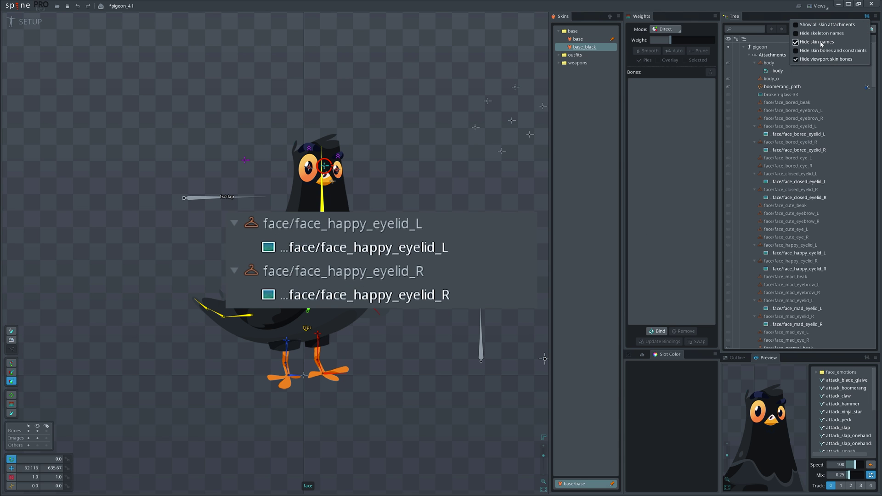
{"action": "left_click", "coordinate": [821, 43]}
{"action": "left_click", "coordinate": [822, 42]}
{"action": "left_click", "coordinate": [821, 42]}
{"action": "left_click", "coordinate": [821, 43]}
{"action": "left_click", "coordinate": [221, 264]}
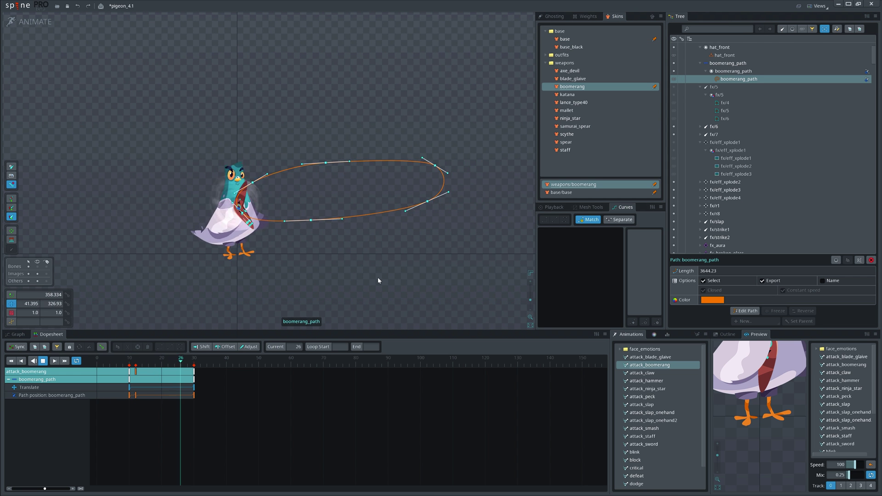
- Switch from animation to Setup mode and duplicate the boomerang_path attachment together with its animation keys
{"action": "key", "text": "d"}
{"action": "left_click", "coordinate": [28, 23]}
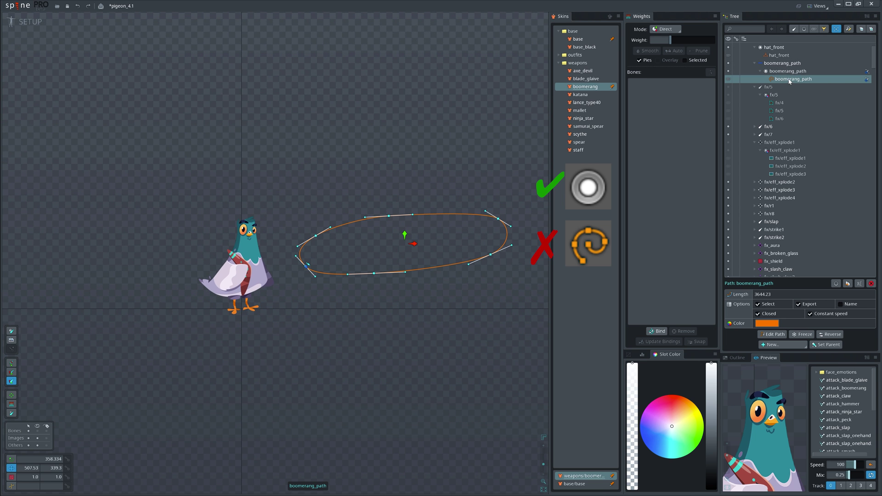
{"action": "left_click", "coordinate": [847, 283]}
{"action": "left_click", "coordinate": [406, 144]}
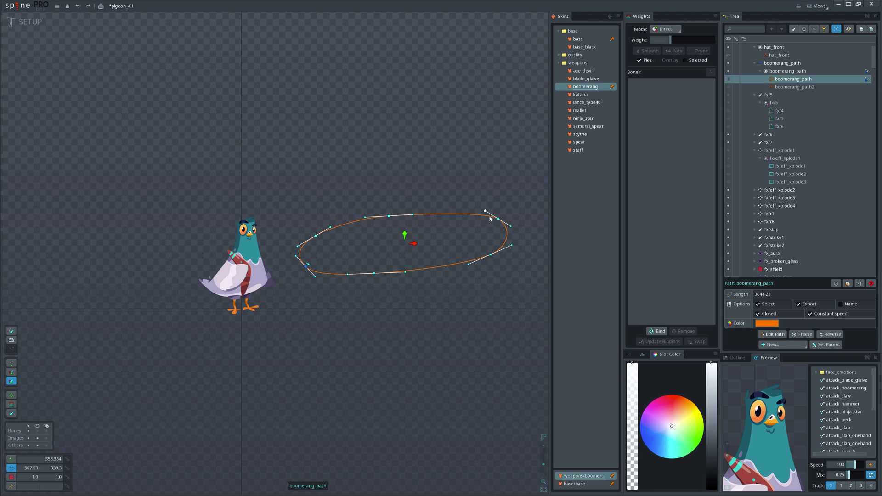
- Duplicate boomerang_path2 together with its keys and reduce the copy to a small loop of 6 vertices
{"action": "left_click", "coordinate": [803, 89]}
{"action": "left_click", "coordinate": [848, 283]}
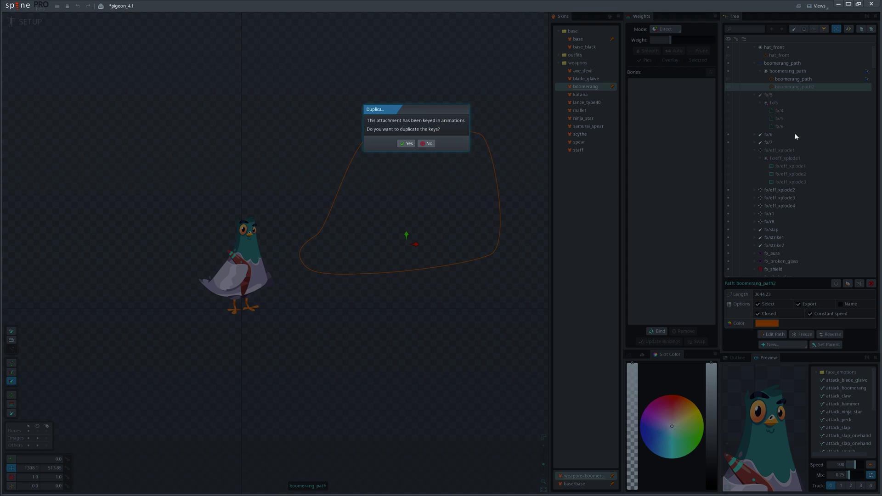
{"action": "left_click", "coordinate": [407, 144]}
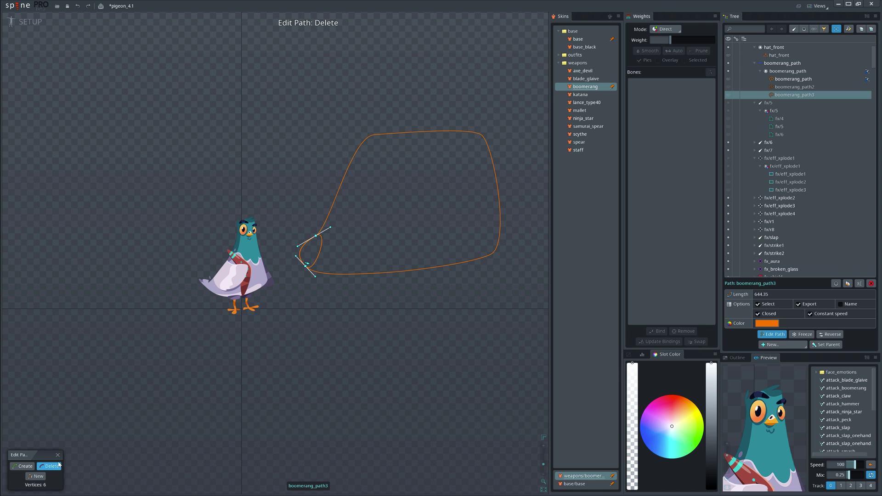
{"action": "left_click", "coordinate": [58, 454]}
- Show the boomerang path attachments in turn to compare the boomerang's trajectory in the animation preview
{"action": "left_click", "coordinate": [728, 87]}
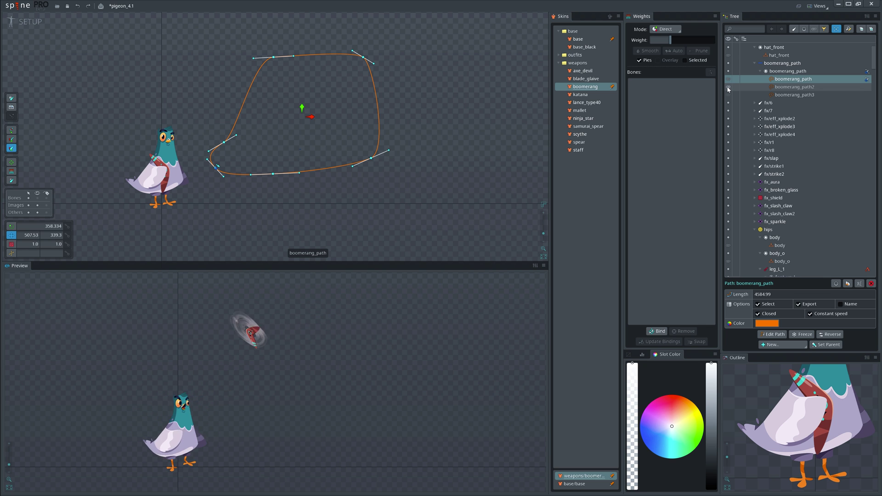
{"action": "left_click", "coordinate": [728, 87]}
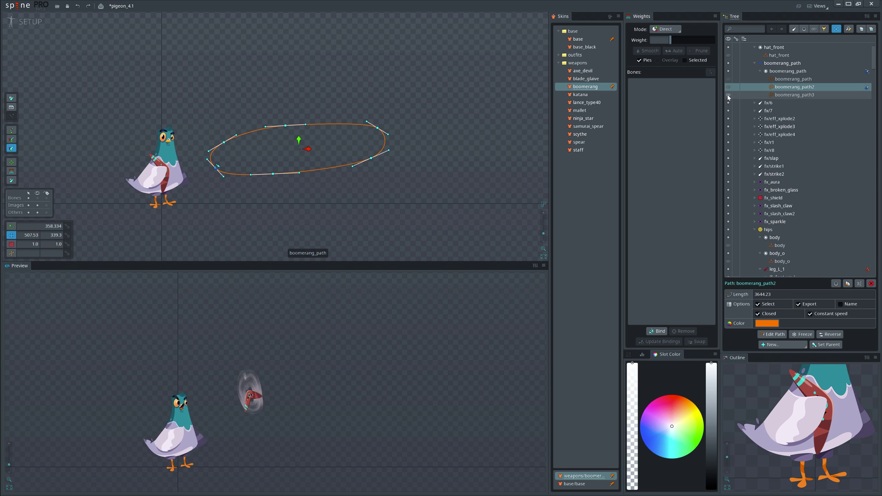
{"action": "left_click", "coordinate": [728, 95]}
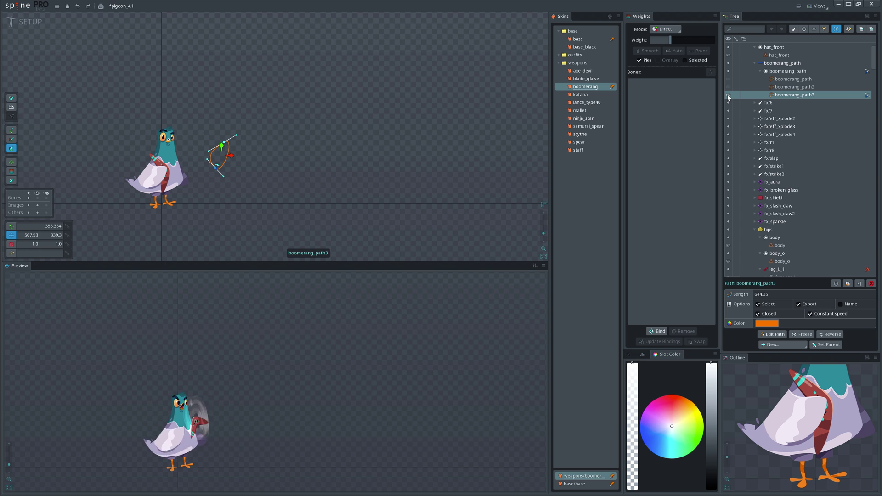
{"action": "left_click", "coordinate": [728, 87]}
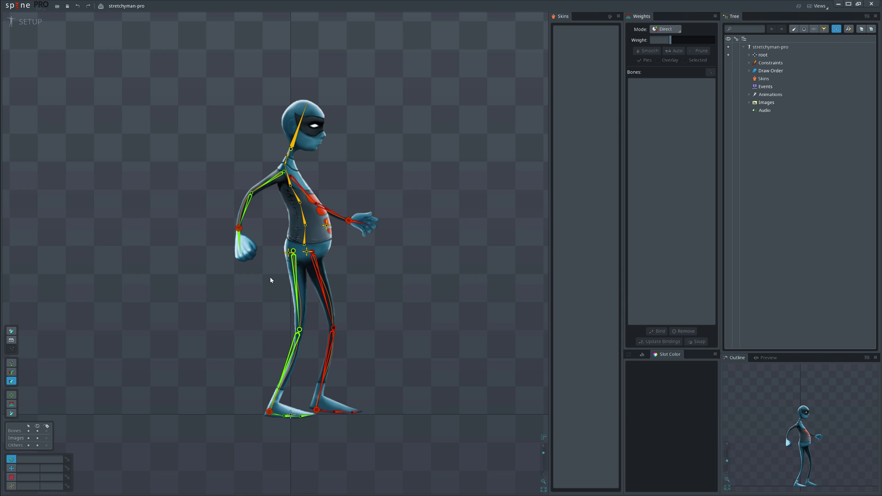
- In the stretchyman-pro project, move the front-arm-ik-target bone away from the body to test how the bound front arm mesh deforms
{"action": "scroll", "coordinate": [253, 225], "scroll_direction": "up", "scroll_amount": 2}
{"action": "left_click", "coordinate": [234, 230]}
{"action": "key", "text": "v"}
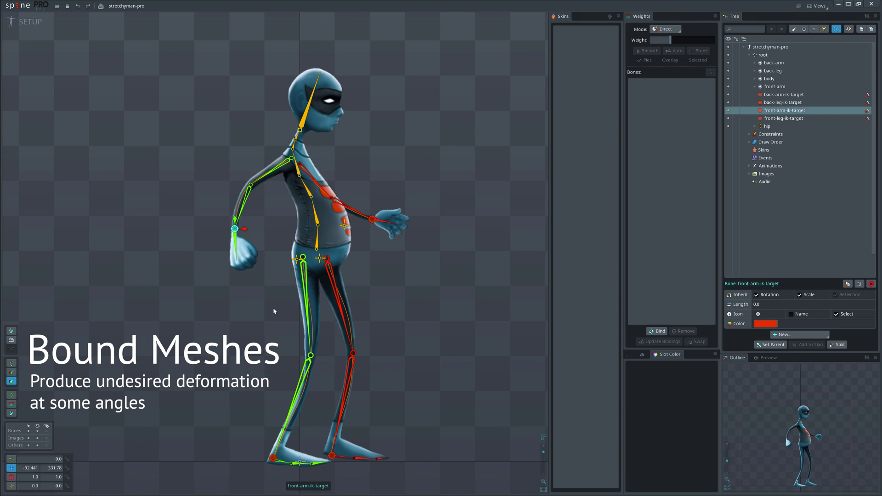
{"action": "left_click_drag", "start_coordinate": [273, 311], "coordinate": [109, 173]}
{"action": "key", "text": "ctrl+z"}
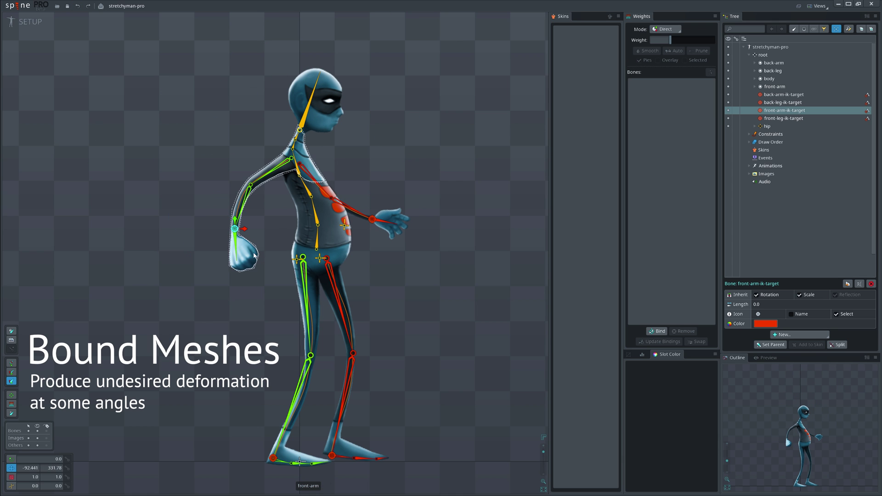
{"action": "left_click", "coordinate": [238, 248]}
{"action": "left_click_drag", "start_coordinate": [238, 248], "coordinate": [279, 163]}
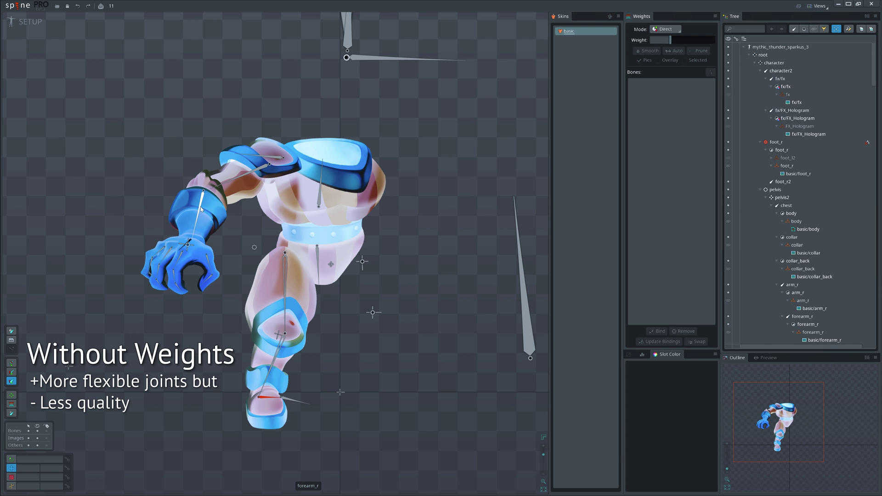
- Move the unweighted forearm_r bone and its limb to test how the separate arm images behave at the joints
{"action": "left_click_drag", "start_coordinate": [197, 239], "coordinate": [162, 234]}
{"action": "left_click_drag", "start_coordinate": [241, 175], "coordinate": [236, 256]}
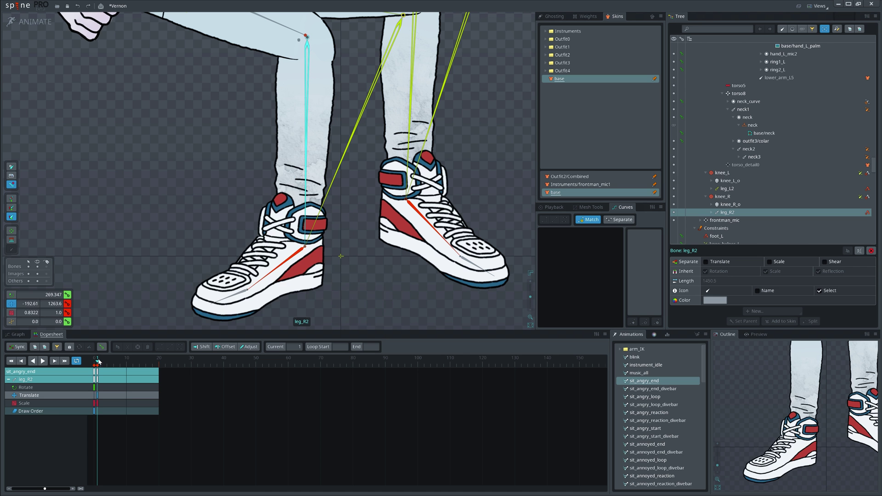
- Move the sit_angry_end animation to frame 0 and examine the leg_R2 flip and the hand_R attachment keys
{"action": "left_click_drag", "start_coordinate": [99, 362], "coordinate": [94, 361]}
{"action": "left_click", "coordinate": [92, 37]}
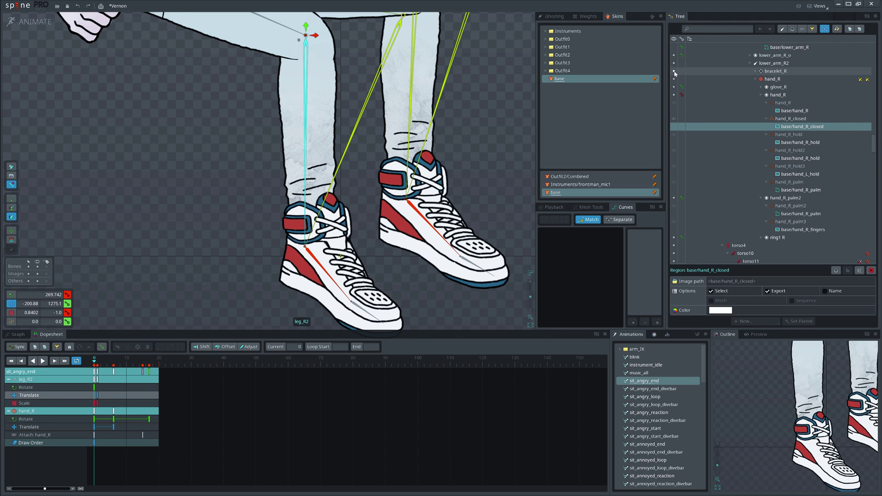
{"action": "left_click", "coordinate": [673, 71]}
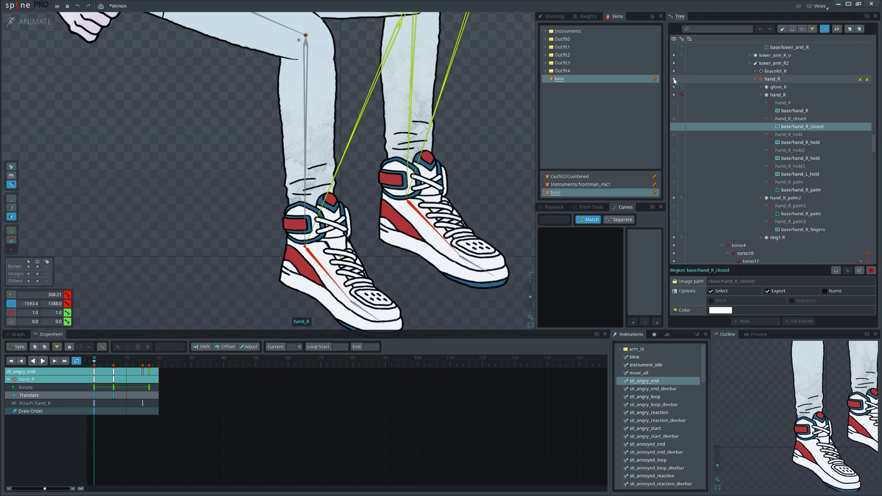
{"action": "left_click", "coordinate": [298, 244]}
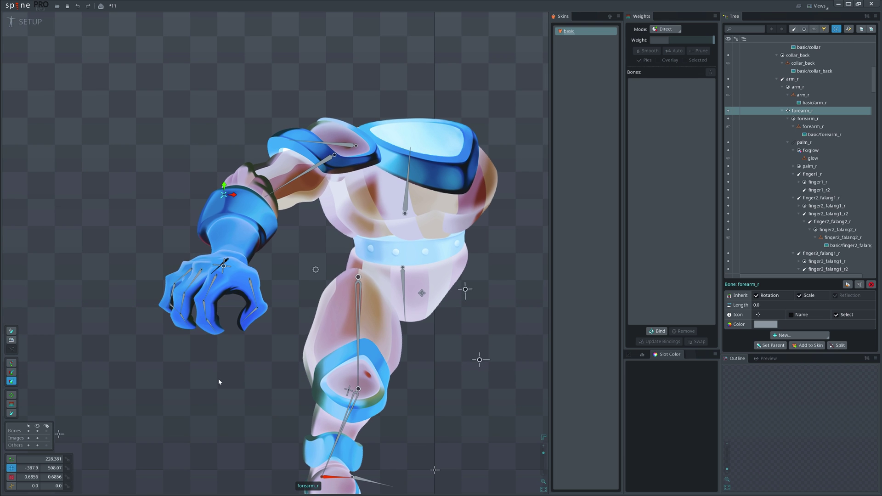
- Select the forearm and upper arm parts in turn to examine how they overlap at the elbow
{"action": "left_click", "coordinate": [240, 231]}
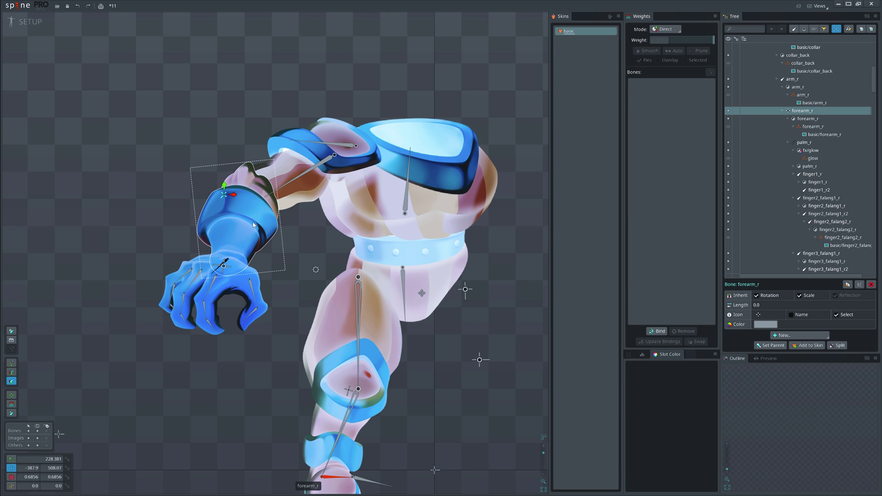
{"action": "left_click", "coordinate": [253, 225]}
{"action": "left_click_drag", "start_coordinate": [266, 350], "coordinate": [279, 366]}
{"action": "left_click_drag", "start_coordinate": [258, 198], "coordinate": [302, 208]}
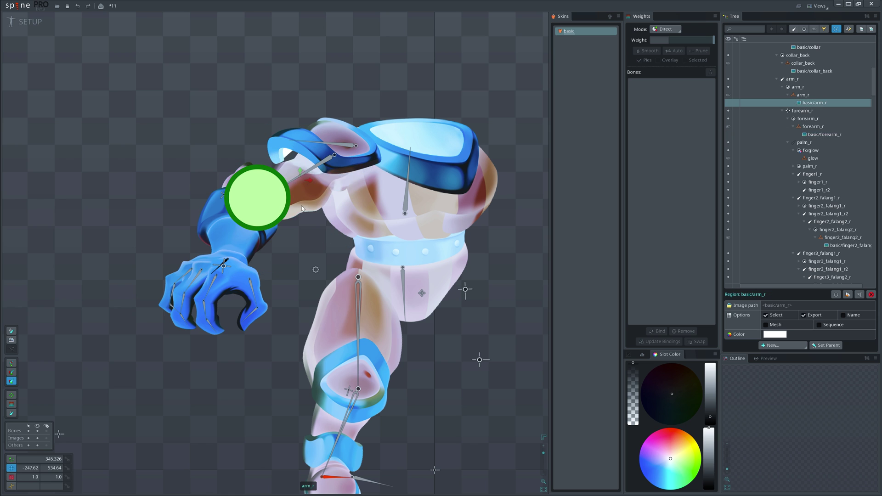
- Clear the selection and show the animation preview with its settings hidden
{"action": "key", "text": "Escape"}
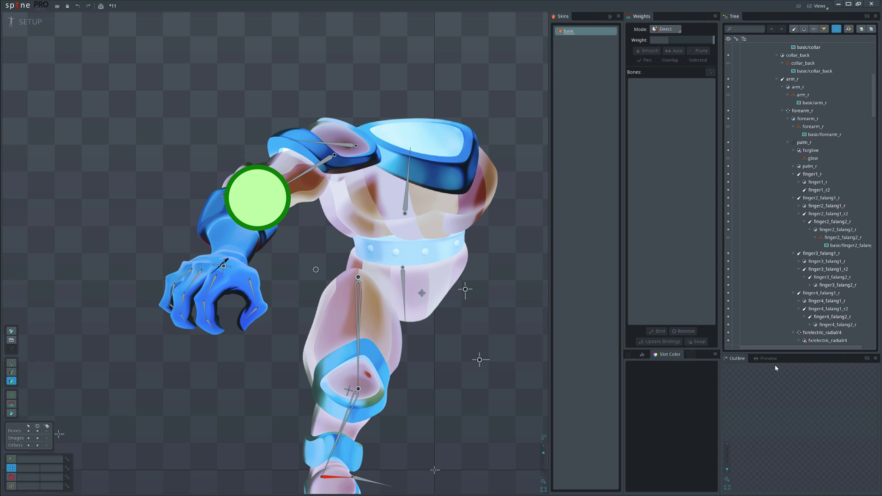
{"action": "left_click", "coordinate": [767, 359]}
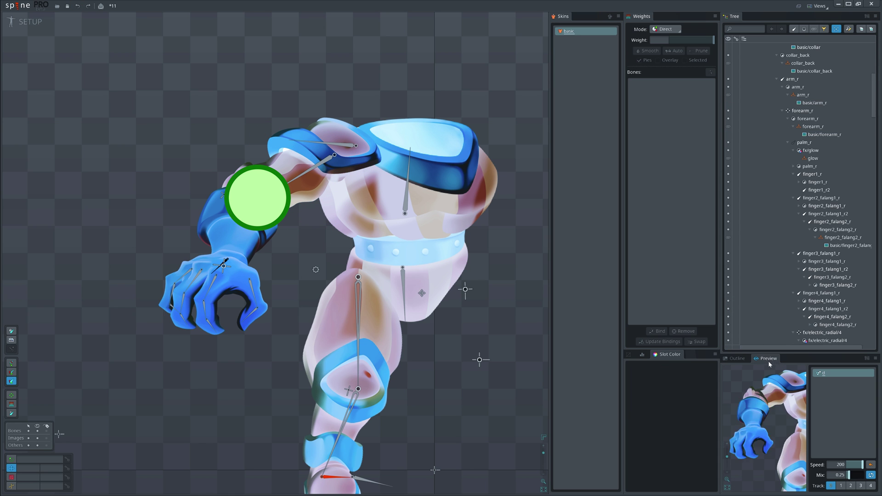
{"action": "left_click", "coordinate": [866, 359]}
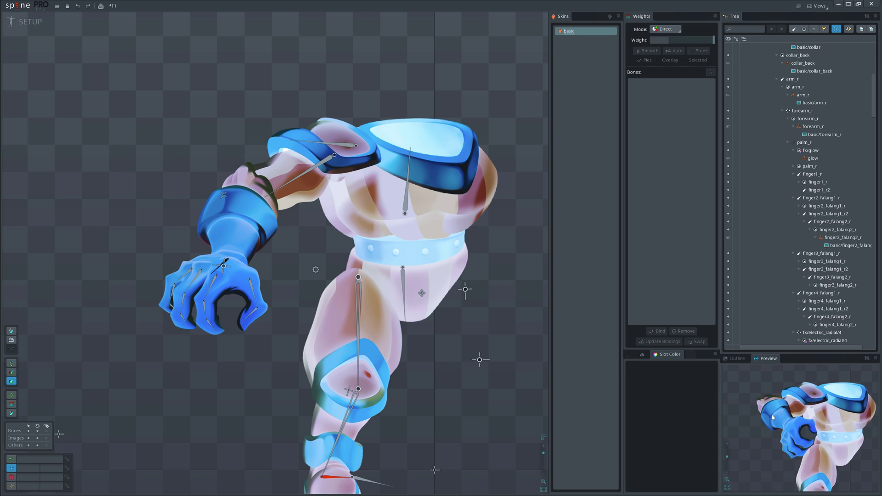
- Realign the forearm_r bone from elbow to wrist, about 190 long, and the arm_r bone toward the elbow, about 262 long
{"action": "left_click", "coordinate": [237, 202]}
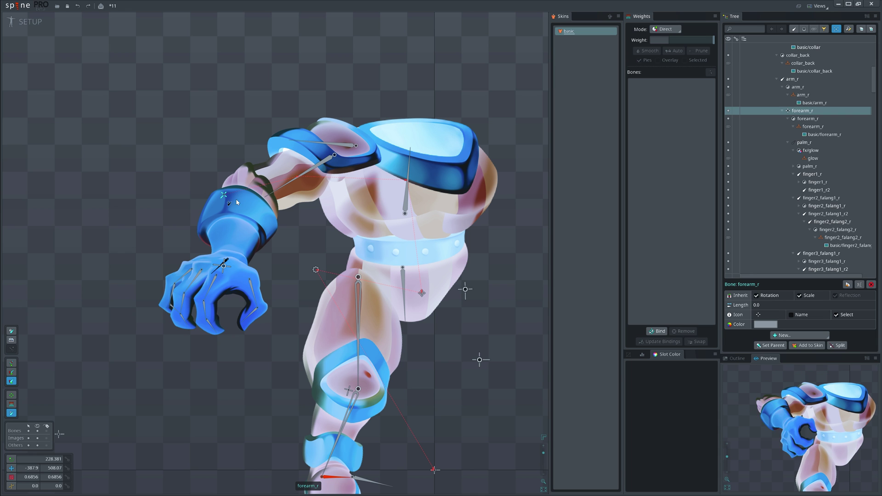
{"action": "left_click_drag", "start_coordinate": [237, 202], "coordinate": [225, 267]}
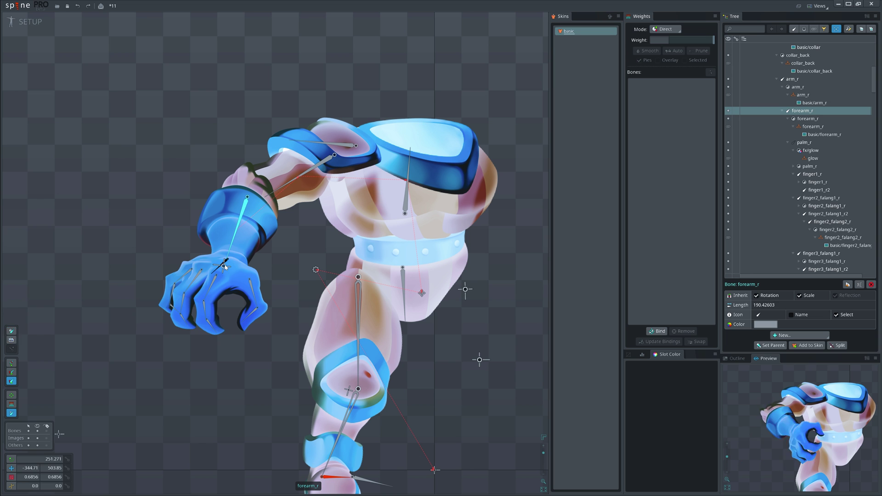
{"action": "left_click", "coordinate": [331, 159]}
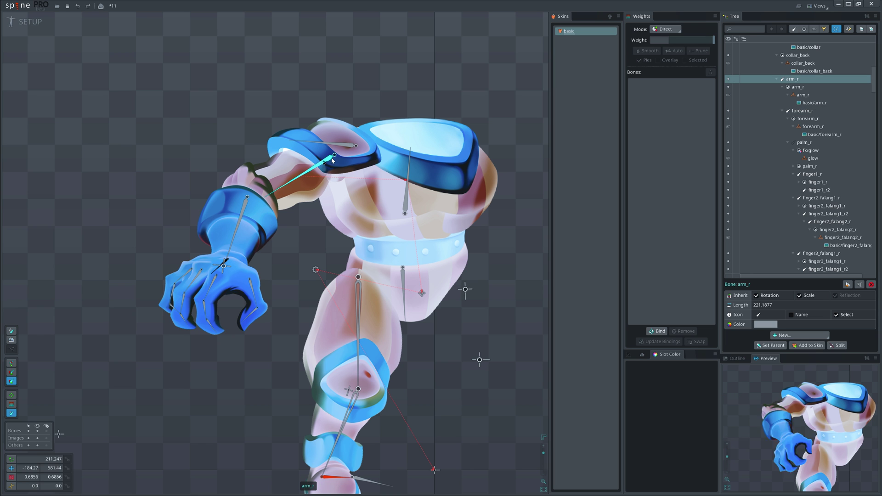
{"action": "left_click_drag", "start_coordinate": [333, 156], "coordinate": [247, 197]}
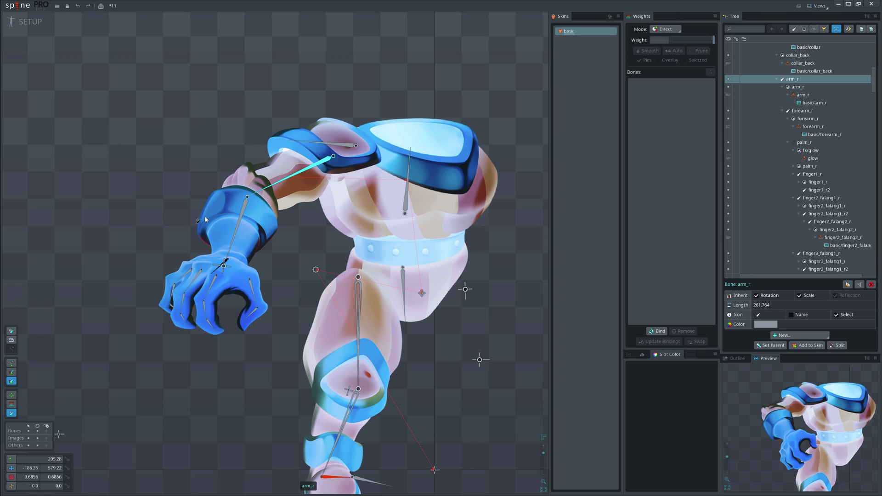
- Rotate the forearm_r bone to test the elbow joint and undo the rotation
{"action": "key", "text": "v"}
{"action": "scroll", "coordinate": [243, 229], "scroll_direction": "down", "scroll_amount": 1}
{"action": "key", "text": "Escape"}
{"action": "key", "text": "c"}
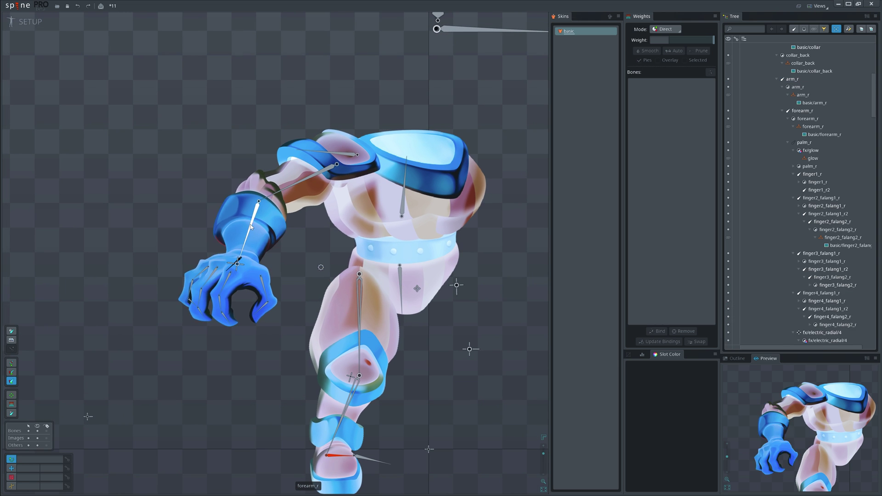
{"action": "mouse_move", "coordinate": [251, 227]}
{"action": "left_mouse_down"}
{"action": "mouse_move", "coordinate": [268, 227]}
{"action": "mouse_move", "coordinate": [239, 221]}
{"action": "mouse_move", "coordinate": [260, 229]}
{"action": "left_mouse_up"}
{"action": "key", "text": "ctrl+z"}
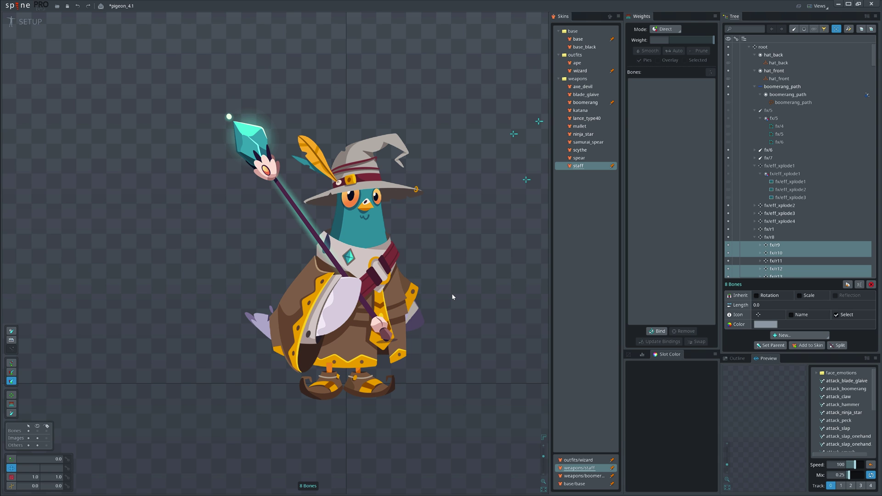
- Filter the tree to slots, move the slots fx/r5 through fx/eff_xplode2 below foot_R in the order, and restore the hierarchy
{"action": "left_click", "coordinate": [804, 29]}
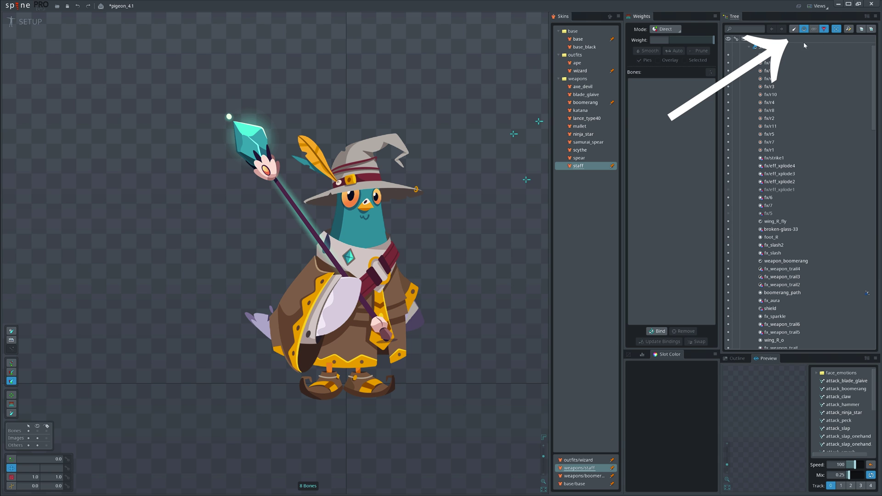
{"action": "left_click", "coordinate": [780, 182]}
{"action": "left_click", "coordinate": [777, 134], "text": "shift"}
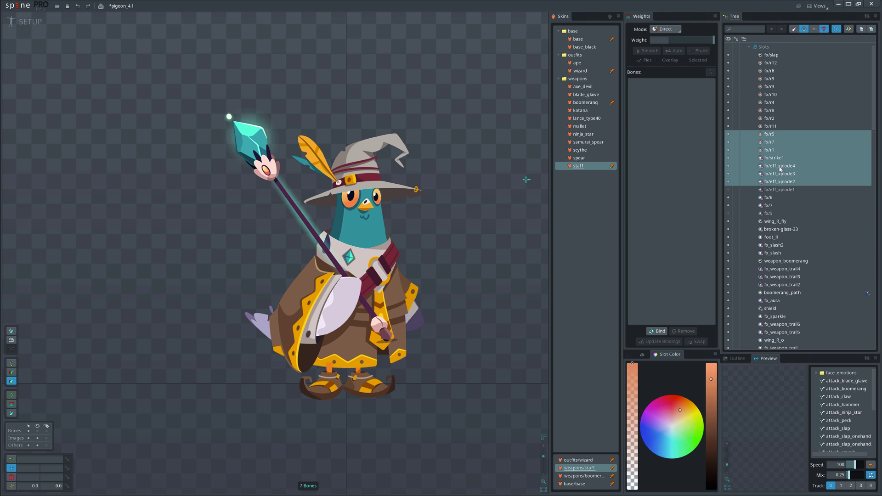
{"action": "left_click_drag", "start_coordinate": [779, 169], "coordinate": [793, 229]}
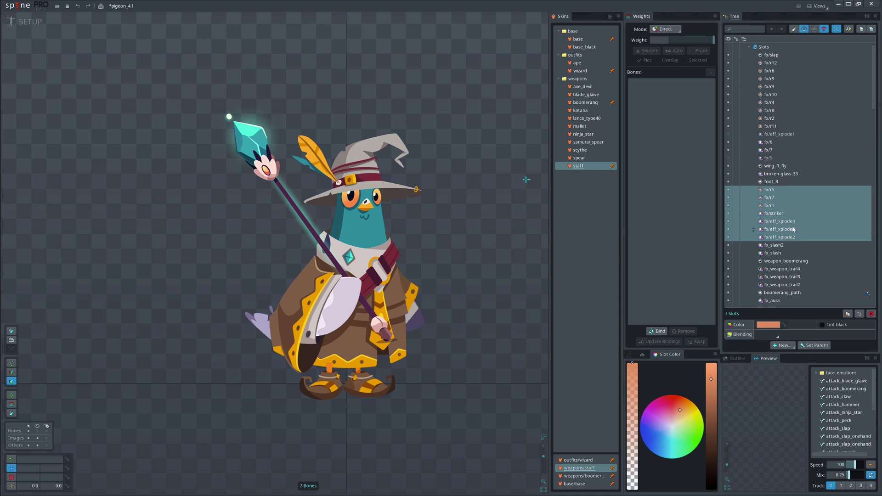
{"action": "left_click", "coordinate": [835, 29]}
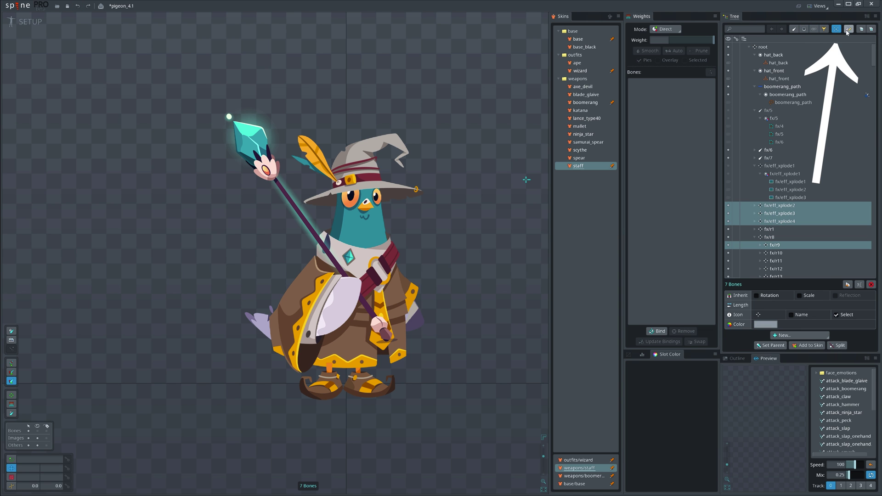
- Set up a regular-expression find and replace that replaces ^ with ddawd
{"action": "left_click", "coordinate": [847, 29]}
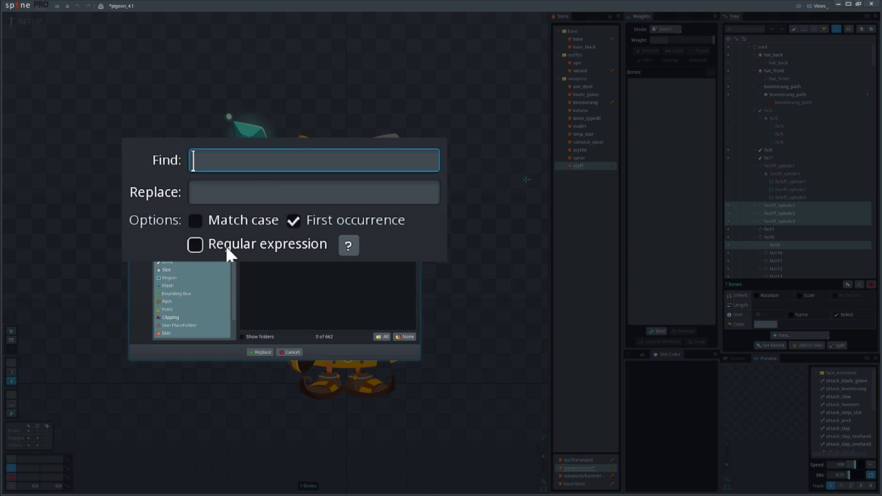
{"action": "left_click", "coordinate": [225, 244]}
{"action": "type", "text": "^"}
{"action": "left_click", "coordinate": [193, 196]}
{"action": "type", "text": "ddawd"}
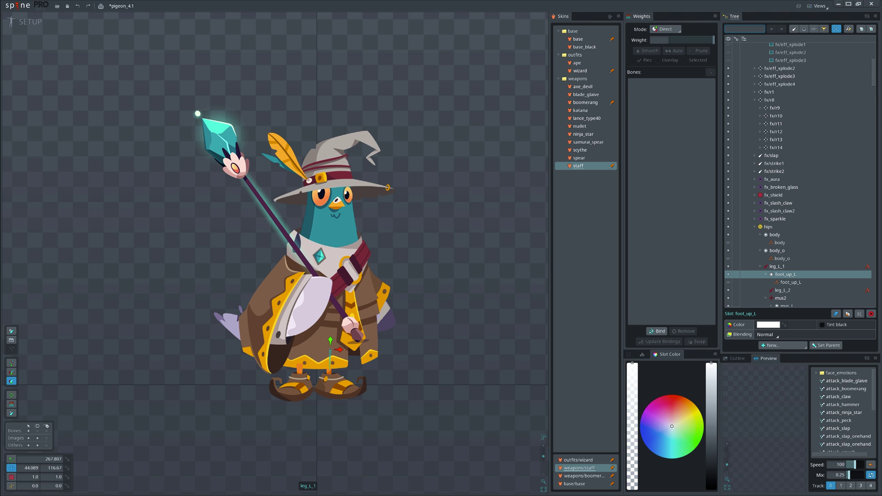
- Search the tree for foot and select all matching items
{"action": "type", "text": "foot"}
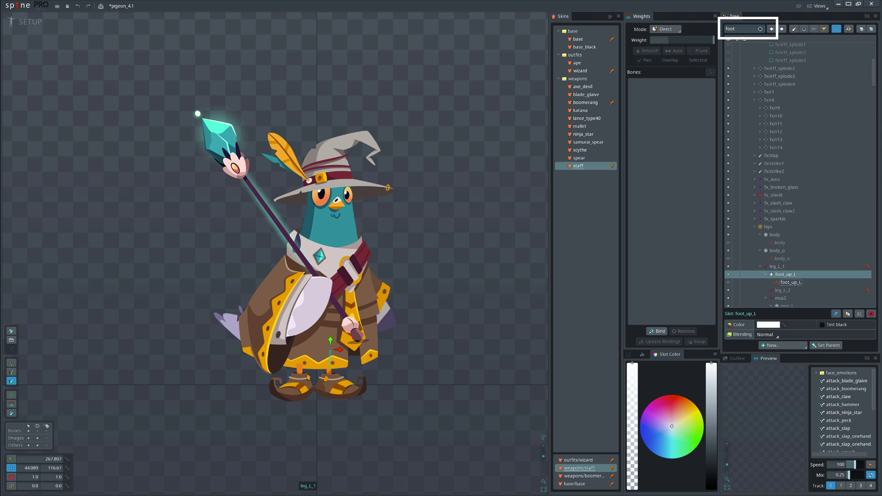
{"action": "key", "text": "Return"}
{"action": "scroll", "coordinate": [817, 184], "scroll_direction": "down", "scroll_amount": 5}
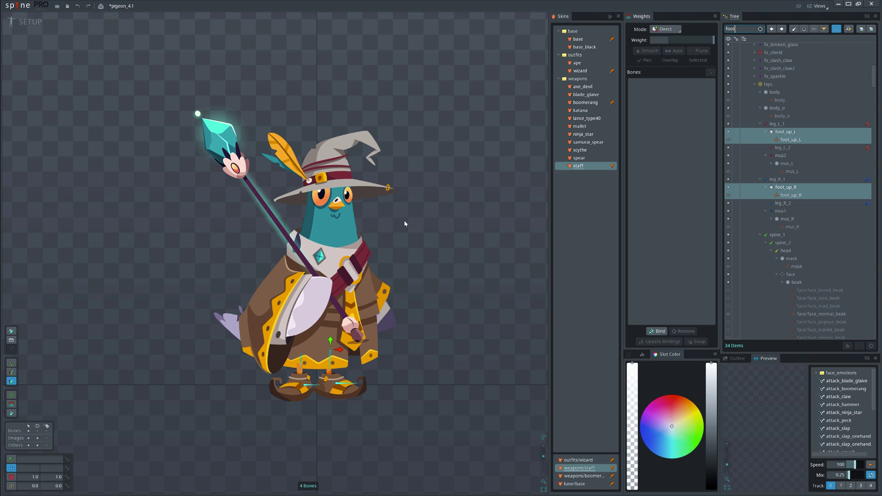
- View the recent files and folders offered for saving and the .spine file browser, closing both without choosing anything
{"action": "left_click", "coordinate": [67, 7]}
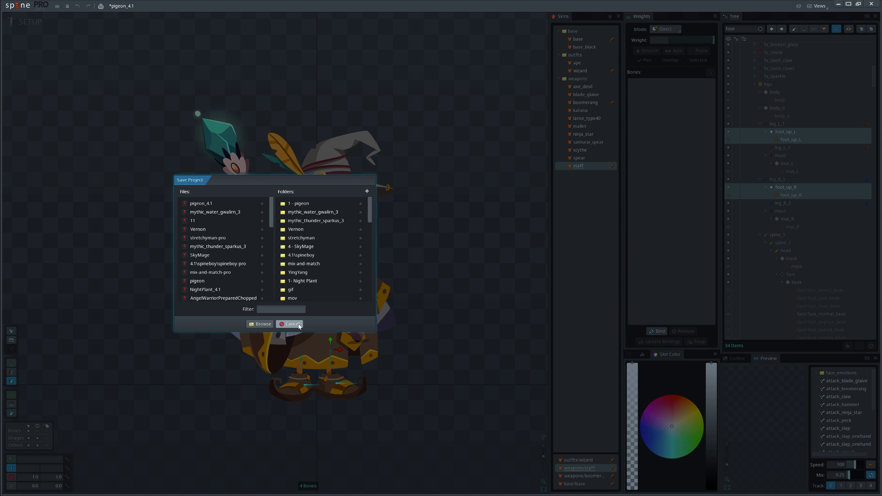
{"action": "left_click", "coordinate": [289, 324]}
{"action": "left_click", "coordinate": [66, 7]}
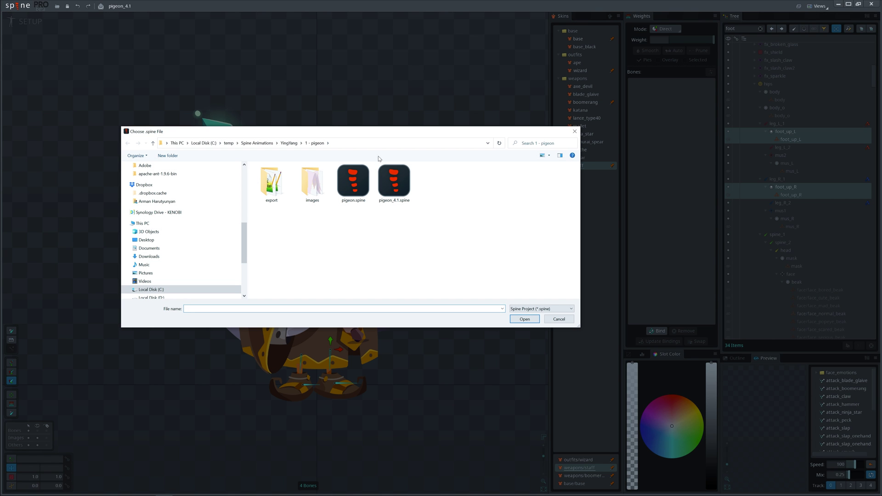
{"action": "left_click", "coordinate": [574, 132]}
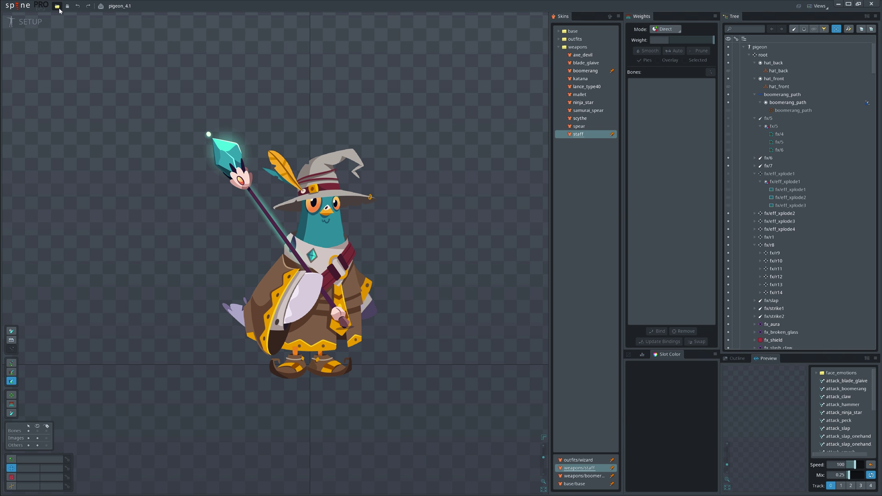
- Reopen the pigeon_4.1 project from the recent projects
{"action": "left_click", "coordinate": [57, 7]}
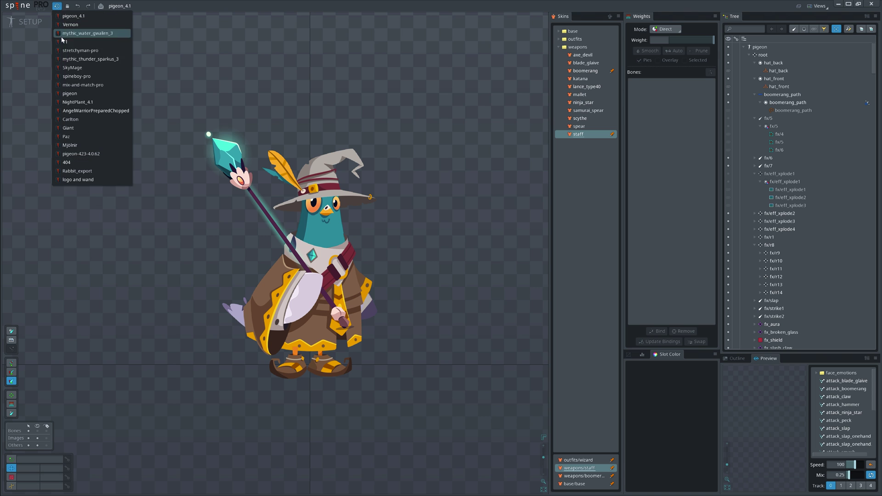
{"action": "left_click", "coordinate": [74, 16]}
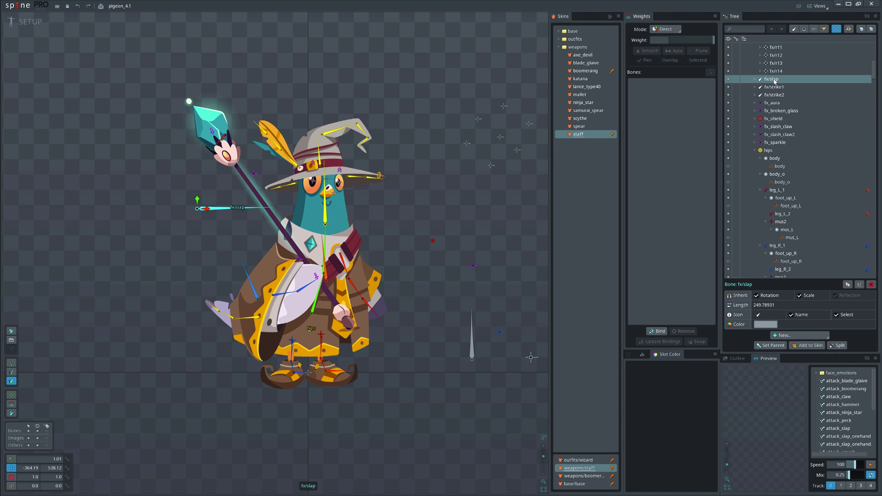
- Rename the fx/slap bone as [RED]fx/slap and switch from Setup to Animate mode
{"action": "double_click", "coordinate": [772, 79]}
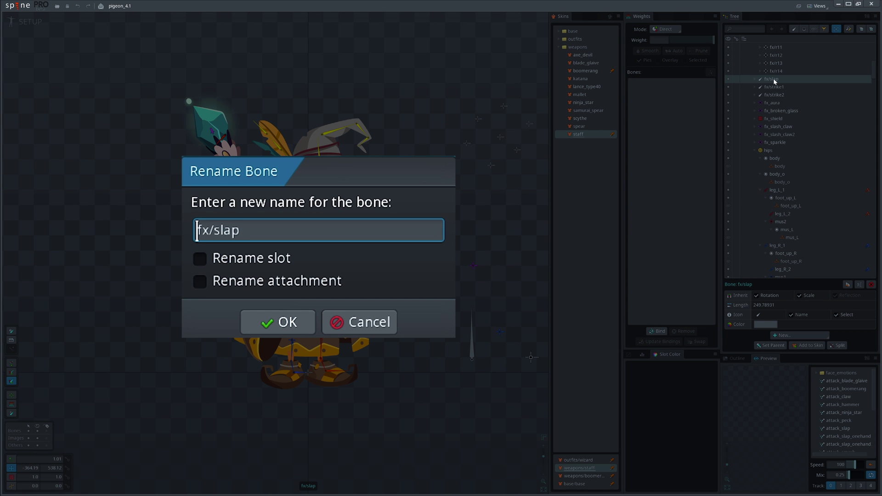
{"action": "type", "text": "[RED]"}
{"action": "key", "text": "Return"}
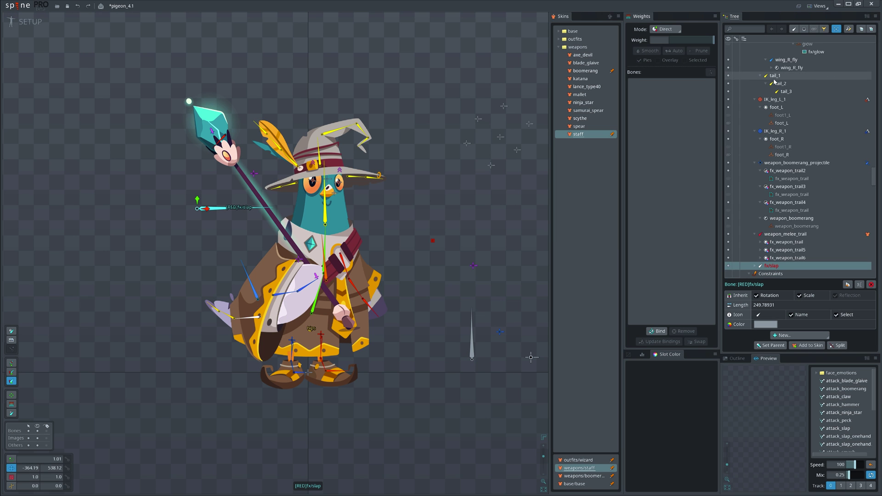
{"action": "scroll", "coordinate": [775, 82], "scroll_direction": "down", "scroll_amount": 1}
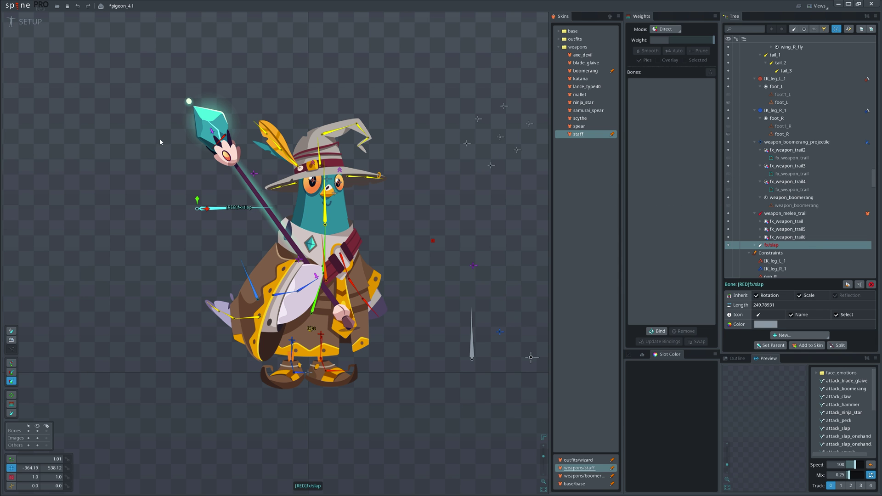
{"action": "left_click", "coordinate": [23, 24]}
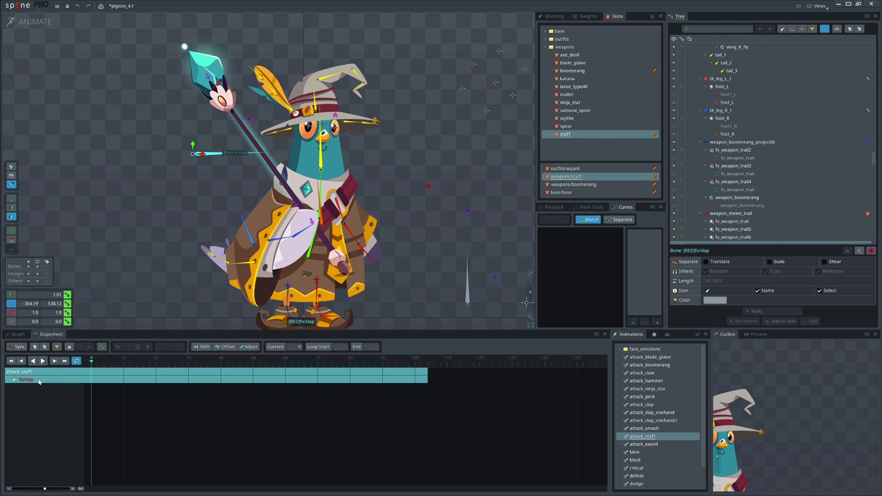
- Rename the wing_R_fly bone to [#000000]wing_R_fly, leaving its slot name unchanged
{"action": "left_click", "coordinate": [250, 237]}
{"action": "left_click_drag", "start_coordinate": [262, 253], "coordinate": [265, 182]}
{"action": "key", "text": "F2"}
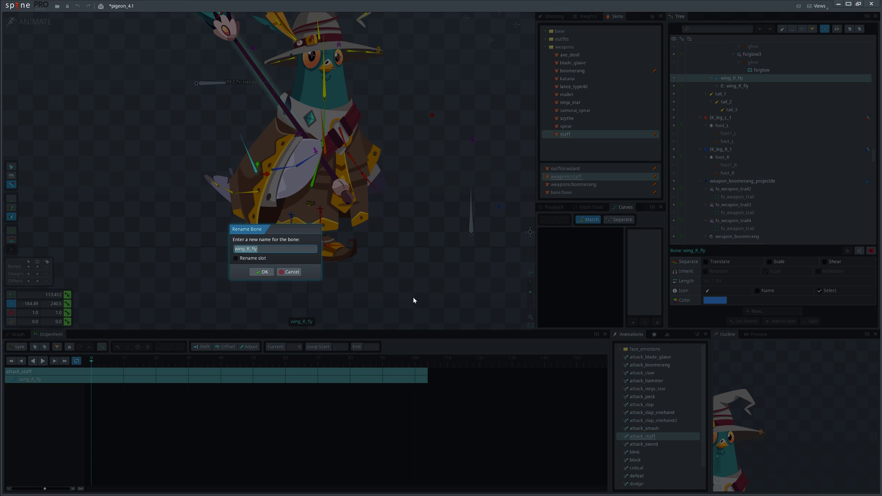
{"action": "key", "text": "Home"}
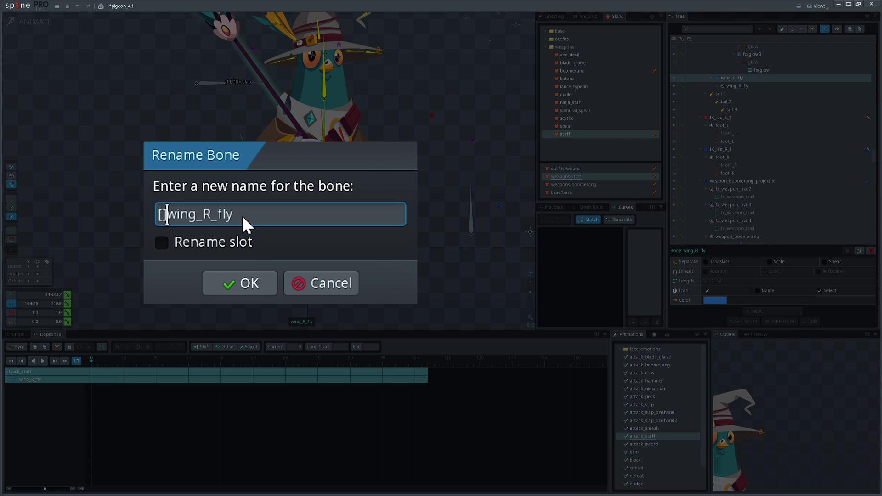
{"action": "type", "text": "[#]"}
{"action": "key", "text": "Left"}
{"action": "type", "text": "000000"}
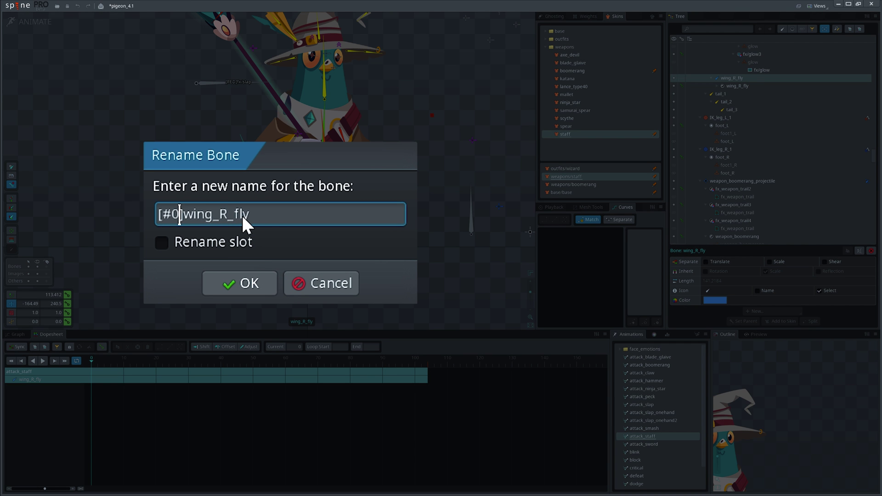
{"action": "key", "text": "Return"}
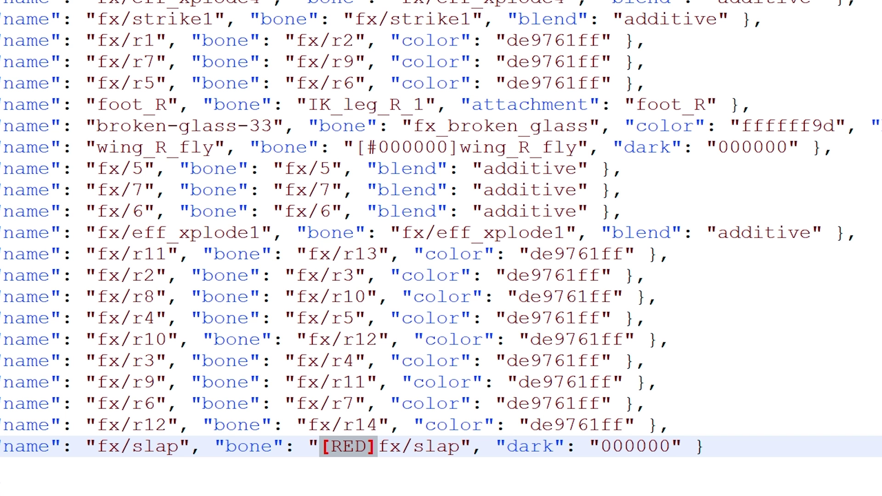
- In the exported JSON text, highlight the [#000000] and [RED] tags in the wing_R_fly and fx/slap bone names
{"action": "left_click_drag", "start_coordinate": [355, 148], "coordinate": [460, 147]}
{"action": "left_click_drag", "start_coordinate": [320, 446], "coordinate": [366, 446]}
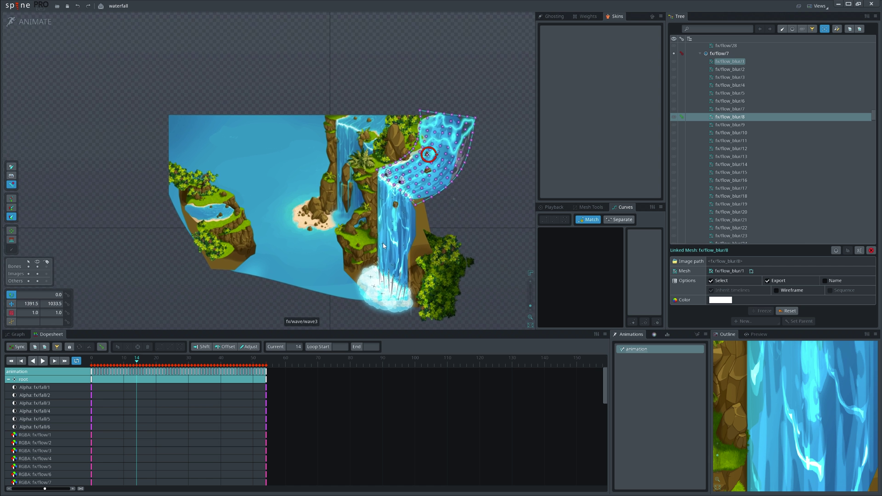
- In the waterfall project, select the fx/wave/wave4 region, toggle its Sequence option on and off again, and deselect it
{"action": "scroll", "coordinate": [446, 224], "scroll_direction": "up", "scroll_amount": 5}
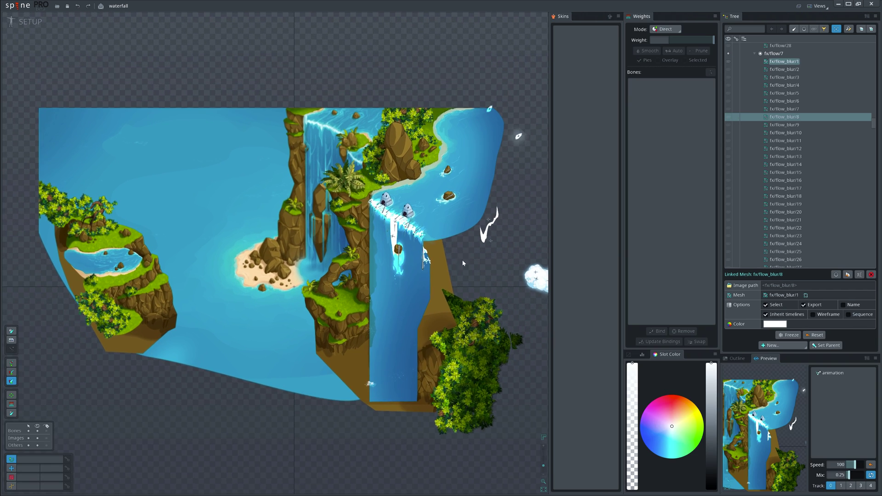
{"action": "left_click_drag", "start_coordinate": [513, 279], "coordinate": [415, 318]}
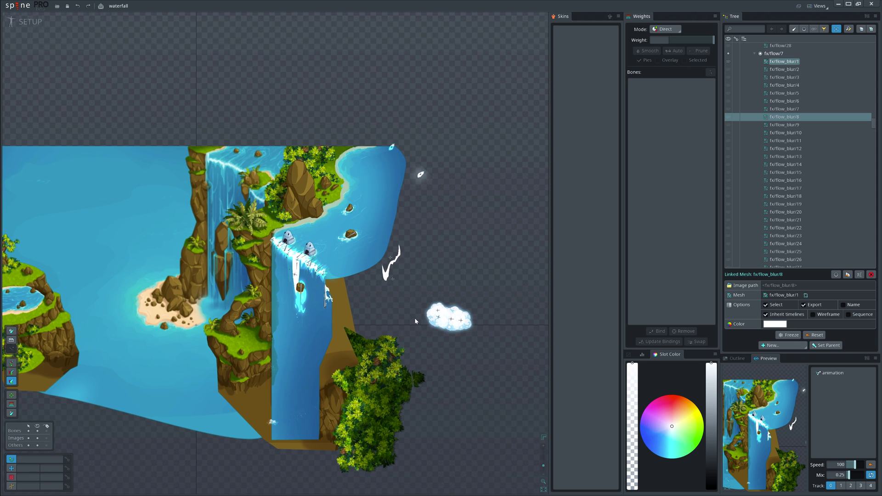
{"action": "left_click", "coordinate": [386, 272]}
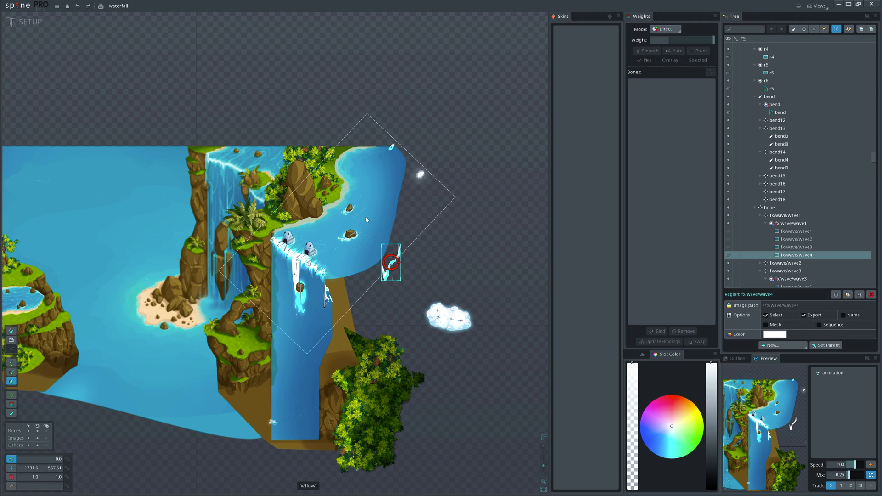
{"action": "left_click", "coordinate": [821, 326]}
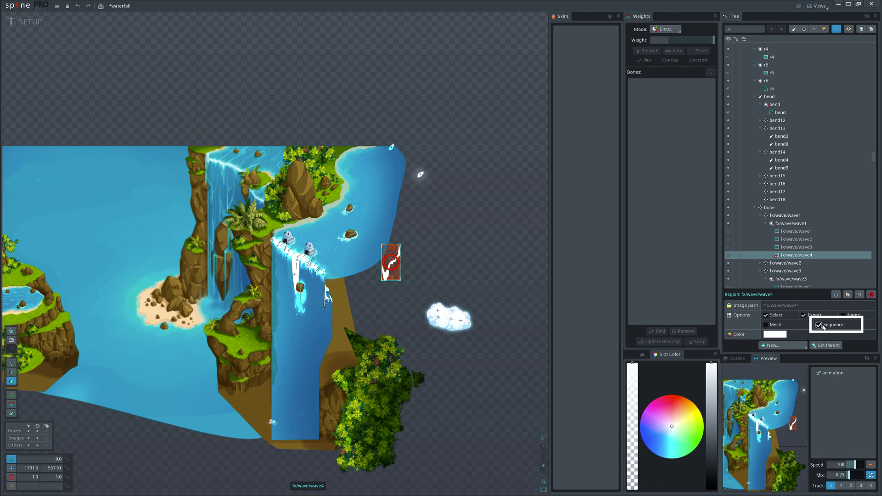
{"action": "left_click", "coordinate": [821, 326]}
{"action": "left_click", "coordinate": [821, 326]}
{"action": "left_click", "coordinate": [820, 325]}
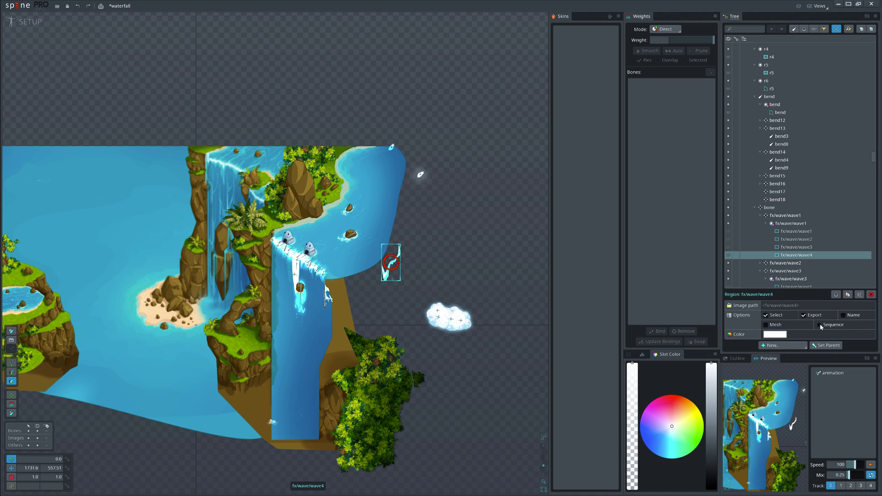
{"action": "scroll", "coordinate": [376, 277], "scroll_direction": "up", "scroll_amount": 5}
{"action": "scroll", "coordinate": [382, 258], "scroll_direction": "down", "scroll_amount": 2}
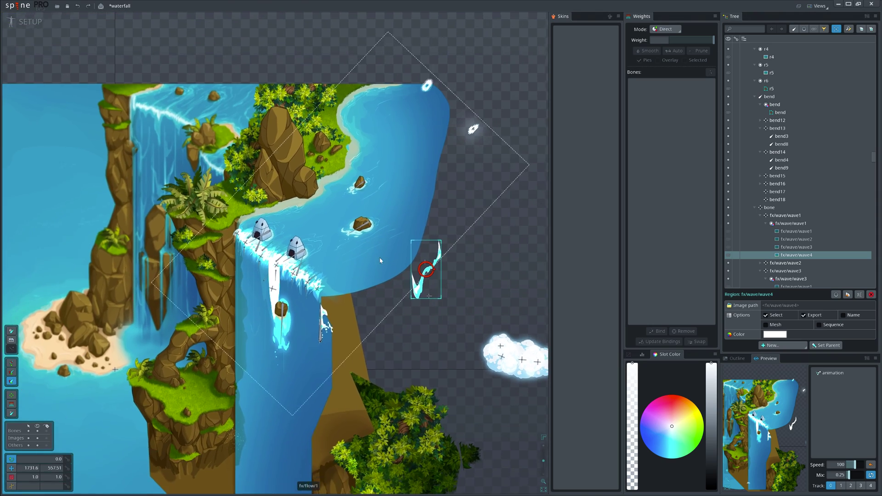
{"action": "key", "text": "space"}
{"action": "scroll", "coordinate": [344, 244], "scroll_direction": "down", "scroll_amount": 5}
- Locate the river's flow mesh in Animate mode, store its fx/flow/7 slot as selection 1 and return to Setup mode
{"action": "left_click", "coordinate": [29, 21]}
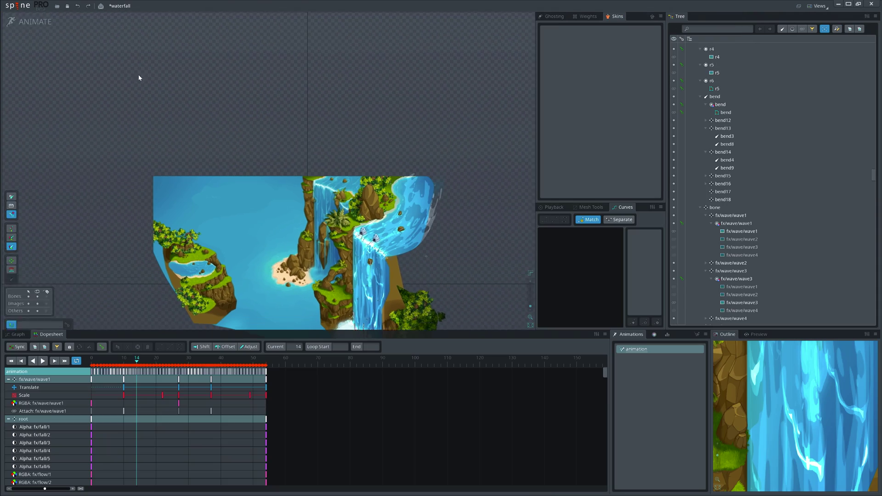
{"action": "left_click", "coordinate": [435, 200]}
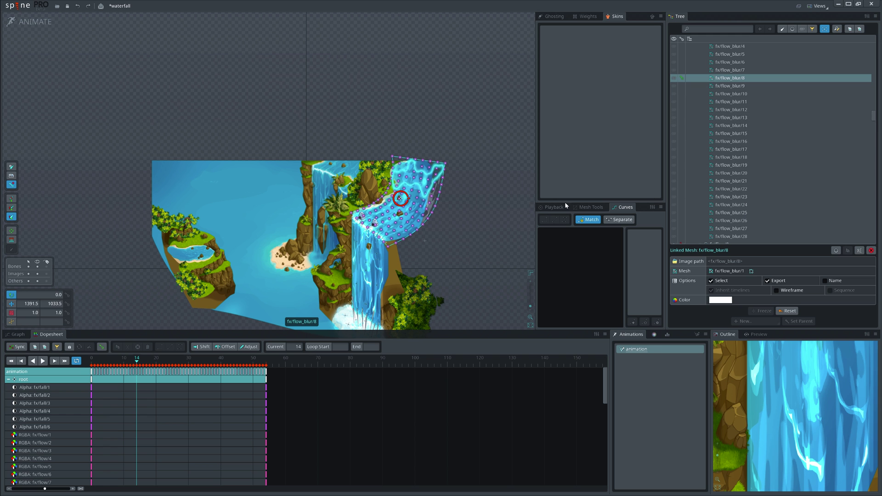
{"action": "scroll", "coordinate": [726, 115], "scroll_direction": "up", "scroll_amount": 3}
{"action": "left_click", "coordinate": [719, 86]}
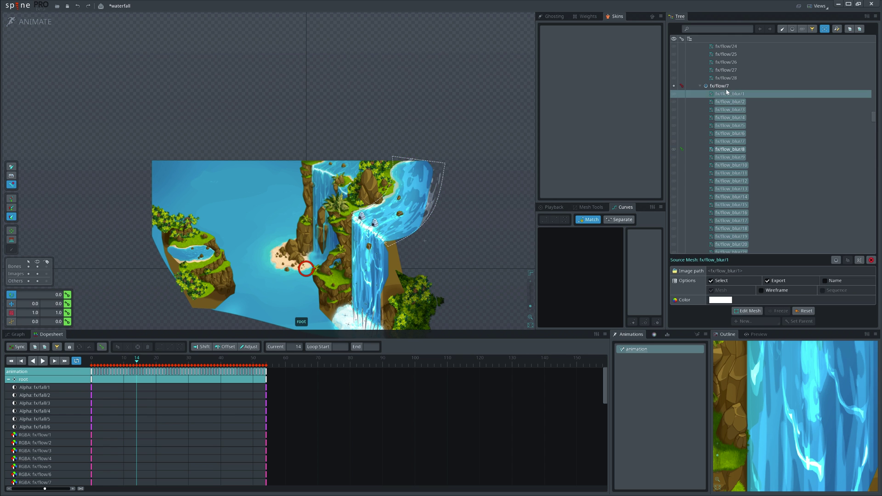
{"action": "key", "text": "ctrl+1"}
{"action": "left_click", "coordinate": [32, 21]}
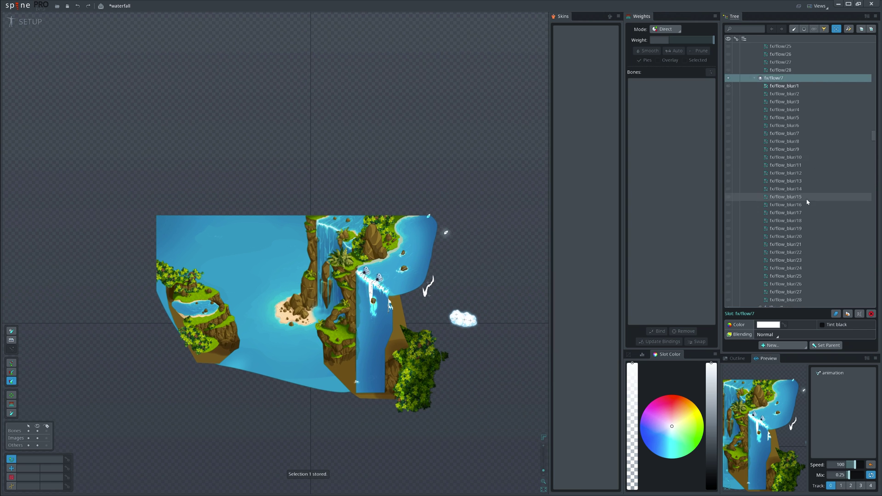
- Delete the attachments fx/flow_blur/2 through fx/flow_blur/28 under the fx/flow/7 slot
{"action": "scroll", "coordinate": [804, 213], "scroll_direction": "up", "scroll_amount": 3}
{"action": "left_click", "coordinate": [798, 127], "text": "shift"}
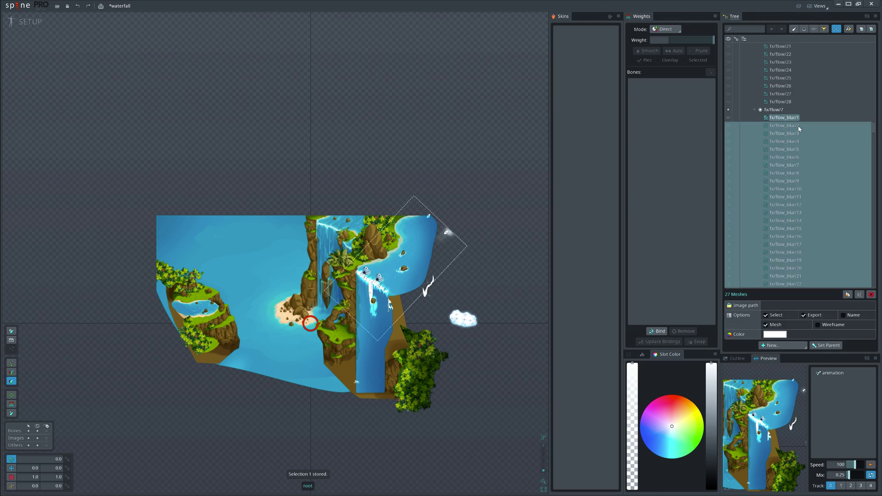
{"action": "key", "text": "Delete"}
{"action": "key", "text": "Return"}
- Turn the fx/flow_blur/1 mesh under fx/flow/7 into a sequence from 1 to 28
{"action": "left_click", "coordinate": [786, 118]}
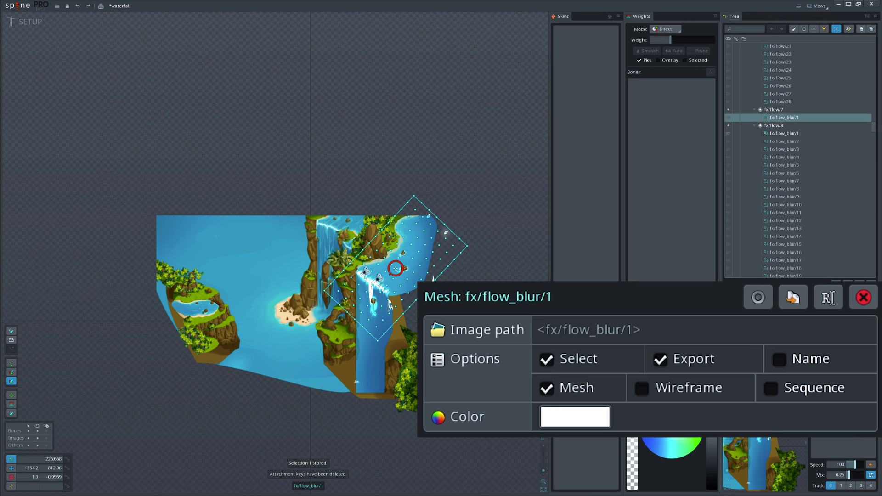
{"action": "left_click", "coordinate": [778, 393]}
{"action": "type", "text": "1"}
{"action": "key", "text": "Tab"}
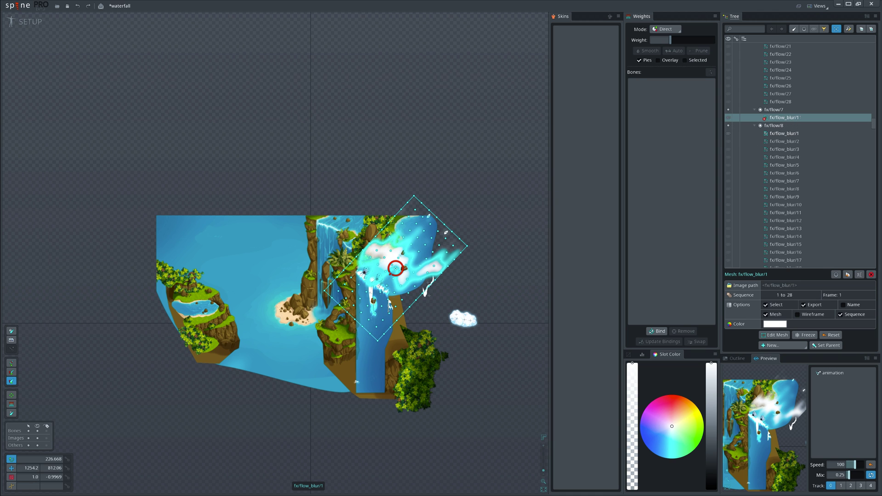
- Rename the sequence attachment under fx/flow/7 to fx/flow_blur/
{"action": "double_click", "coordinate": [795, 119]}
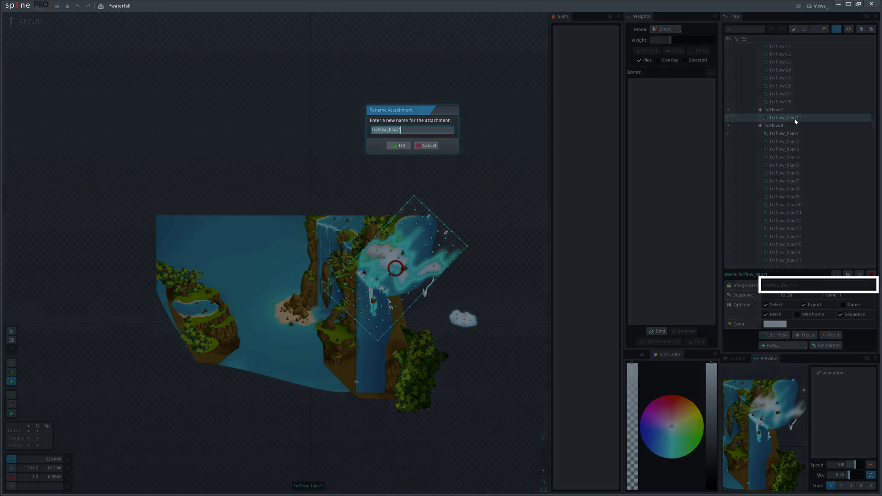
{"action": "left_click", "coordinate": [413, 131]}
{"action": "key", "text": "BackSpace"}
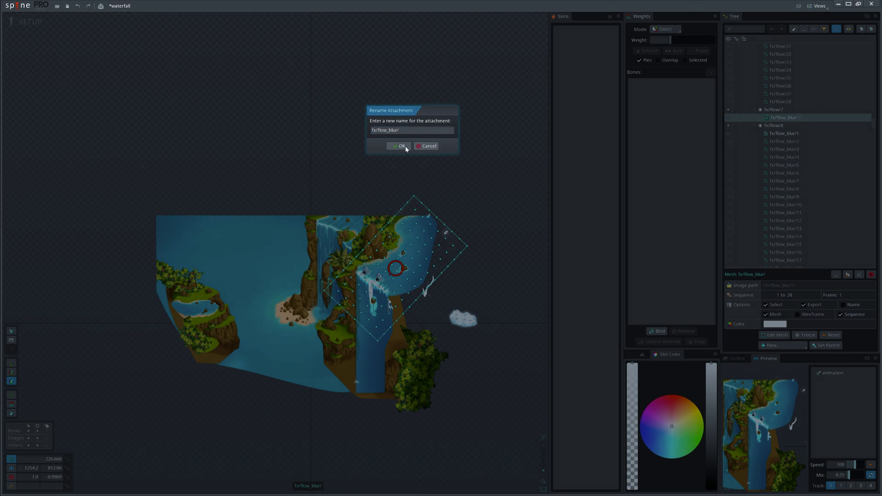
{"action": "left_click", "coordinate": [399, 145]}
- Play the waterfall animation in Animate mode and examine the looping flow sequence on the river up close
{"action": "left_click", "coordinate": [30, 22]}
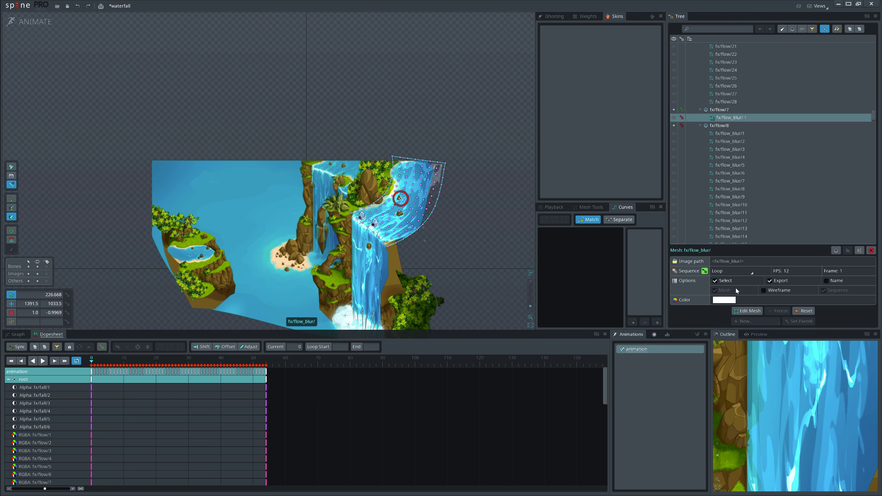
{"action": "left_click", "coordinate": [43, 361]}
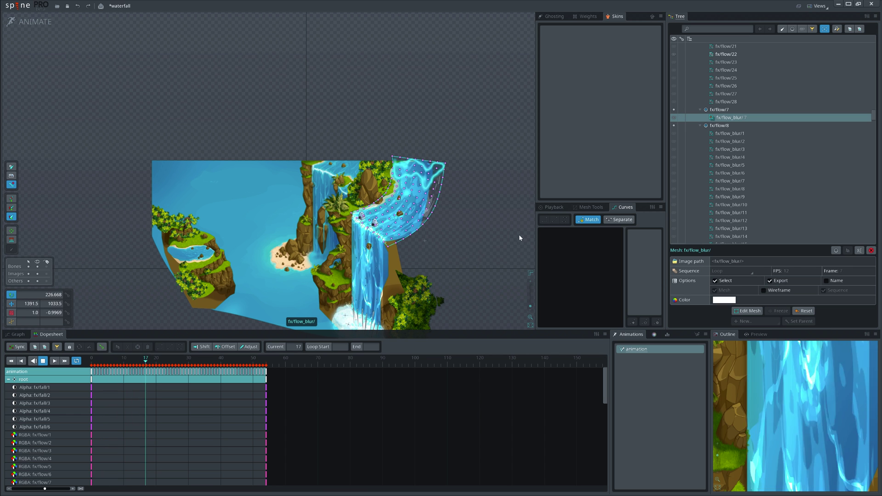
{"action": "scroll", "coordinate": [462, 222], "scroll_direction": "up", "scroll_amount": 2}
{"action": "scroll", "coordinate": [462, 221], "scroll_direction": "up", "scroll_amount": 2}
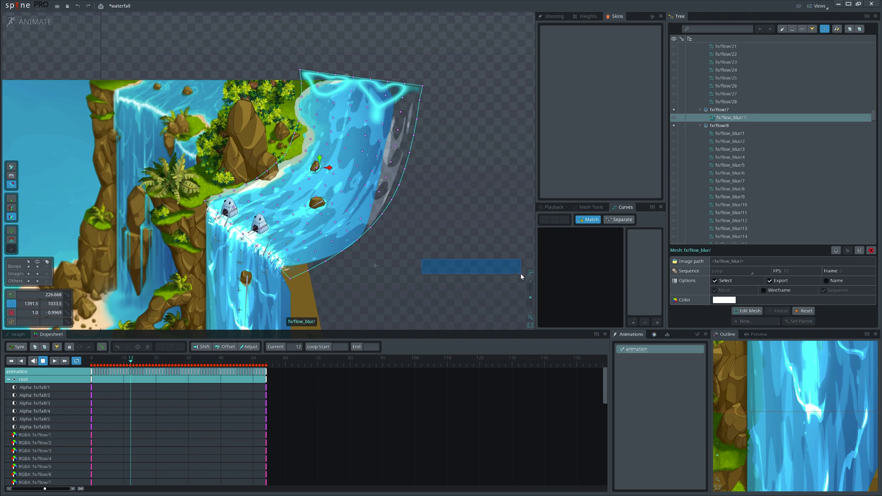
{"action": "scroll", "coordinate": [516, 278], "scroll_direction": "down", "scroll_amount": 3}
{"action": "left_click_drag", "start_coordinate": [510, 294], "coordinate": [422, 270]}
{"action": "key", "text": "space"}
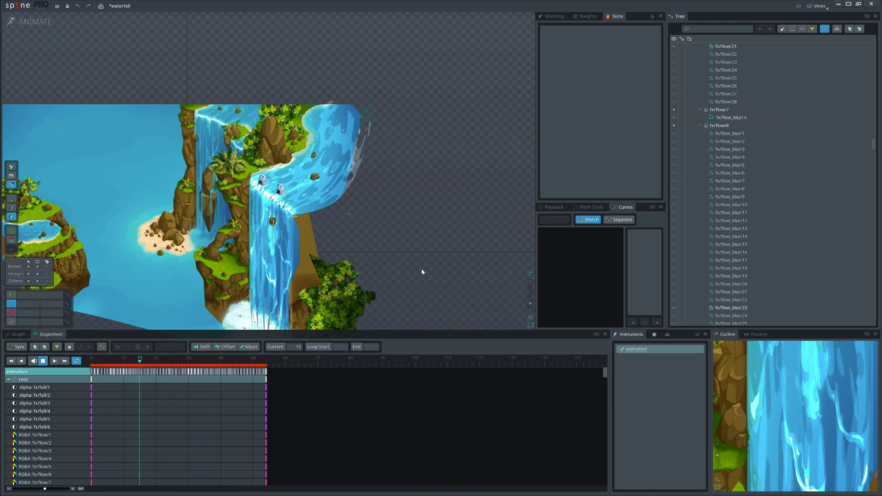
{"action": "key", "text": "d"}
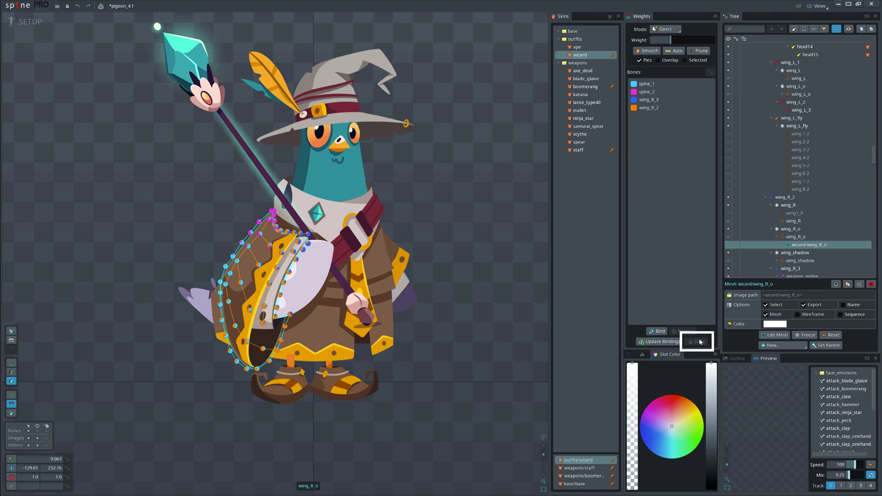
- Swap the weights of bones wing_R_2 and wing_R_3 on the wizard/wing_R_o mesh and swap them back
{"action": "left_click", "coordinate": [653, 108]}
{"action": "left_click", "coordinate": [654, 101], "text": "ctrl"}
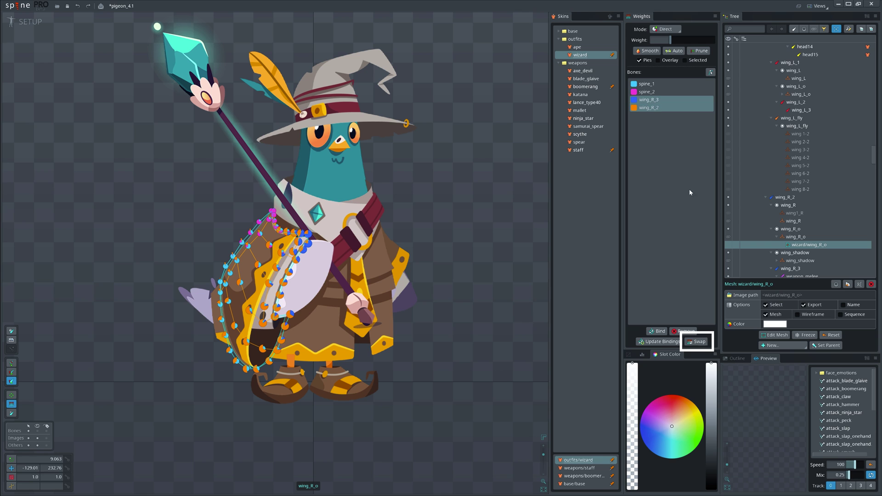
{"action": "left_click", "coordinate": [700, 342]}
{"action": "left_click", "coordinate": [699, 344]}
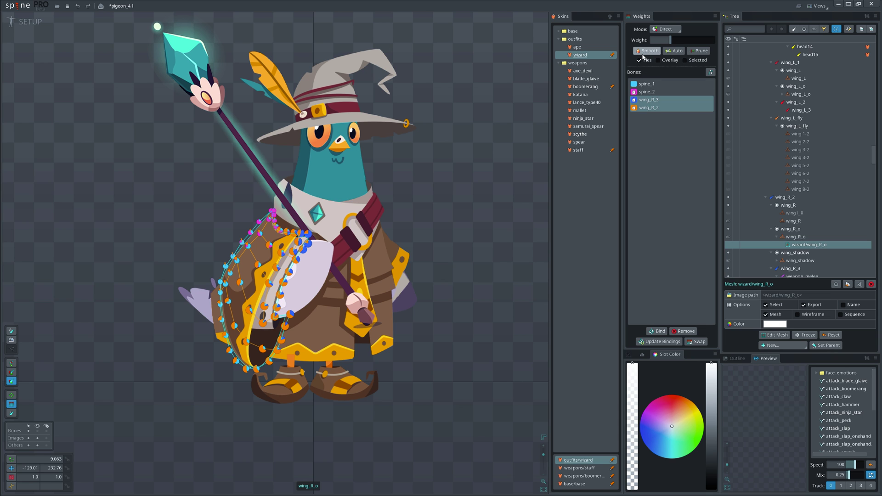
- Select vertices of the wizard/wing_R_o mesh and smooth their weights
{"action": "left_click_drag", "start_coordinate": [240, 275], "coordinate": [331, 390]}
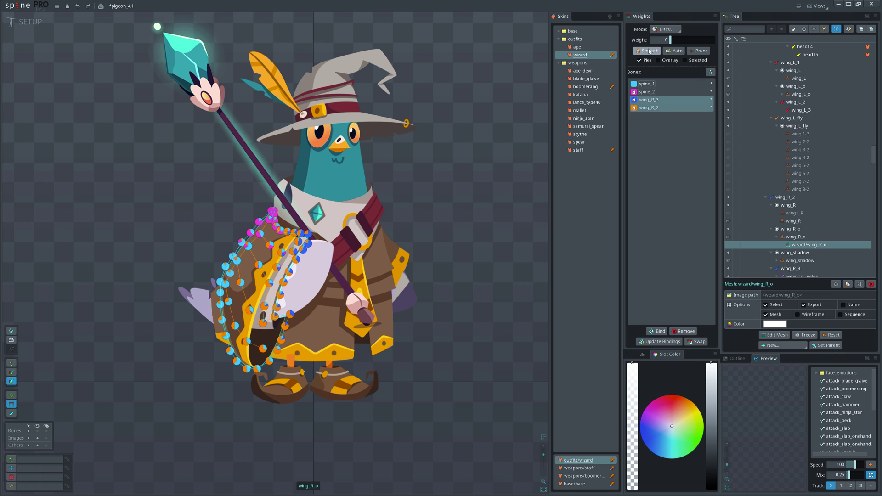
{"action": "left_click", "coordinate": [649, 51]}
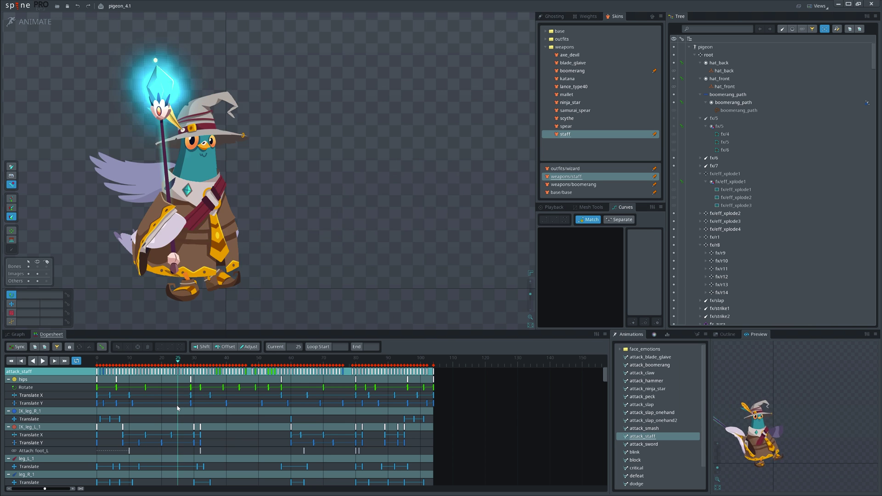
- Box-select keys in the attack_staff dopesheet and review the Box select pause option in the Behavior settings, closing them without saving
{"action": "left_click_drag", "start_coordinate": [177, 379], "coordinate": [334, 462]}
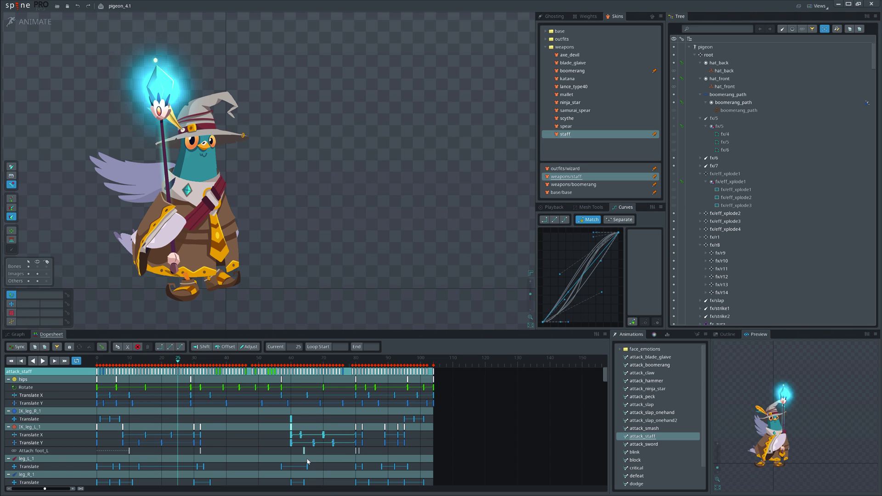
{"action": "left_click", "coordinate": [17, 7]}
{"action": "left_click", "coordinate": [28, 119]}
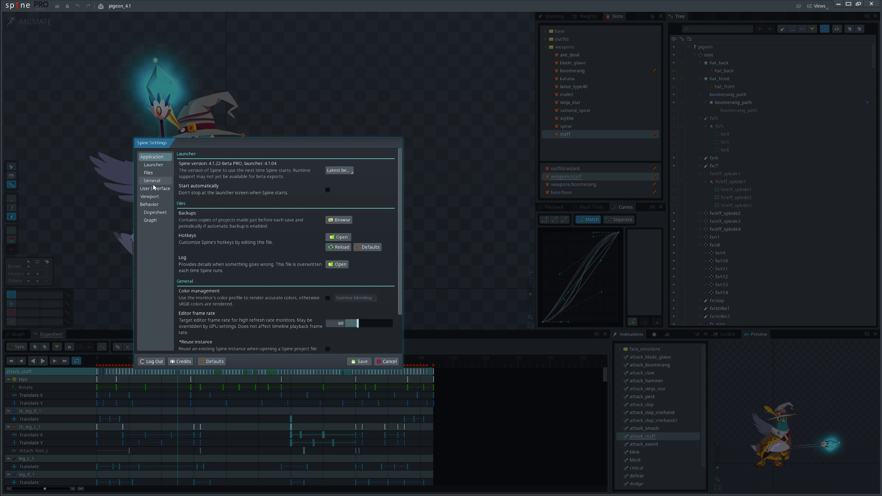
{"action": "left_click", "coordinate": [156, 204]}
{"action": "scroll", "coordinate": [343, 241], "scroll_direction": "down", "scroll_amount": 5}
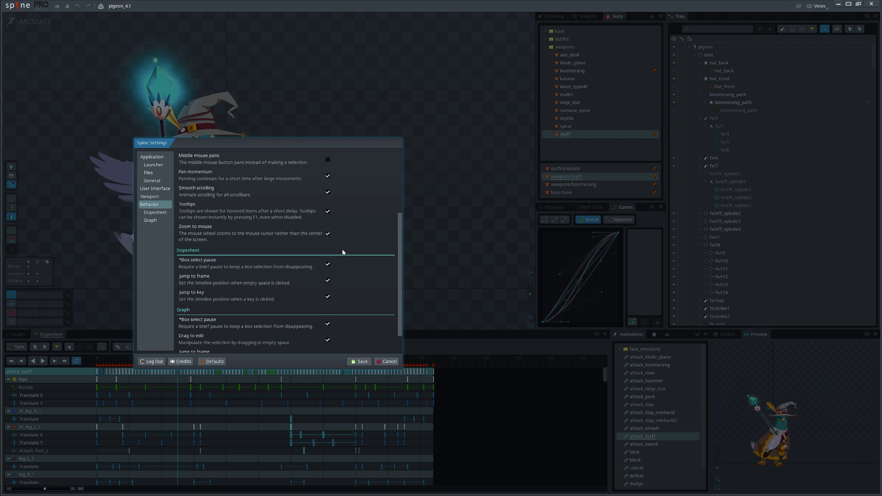
{"action": "left_click", "coordinate": [328, 236]}
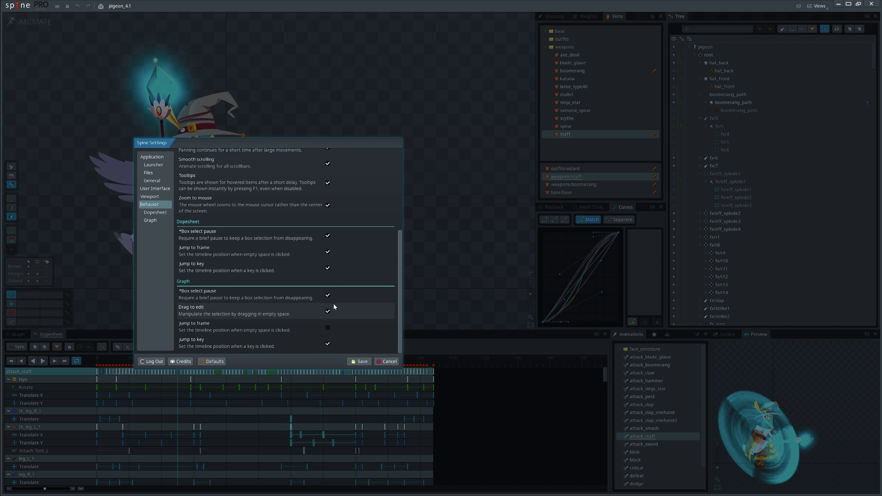
{"action": "left_click", "coordinate": [383, 365]}
- Box-select several groups of attack_staff keys in the dopesheet, across the hips rows and the IK_leg_L_1 and leg_L_1 rows
{"action": "left_click_drag", "start_coordinate": [172, 420], "coordinate": [252, 380]}
{"action": "left_click_drag", "start_coordinate": [275, 423], "coordinate": [359, 467]}
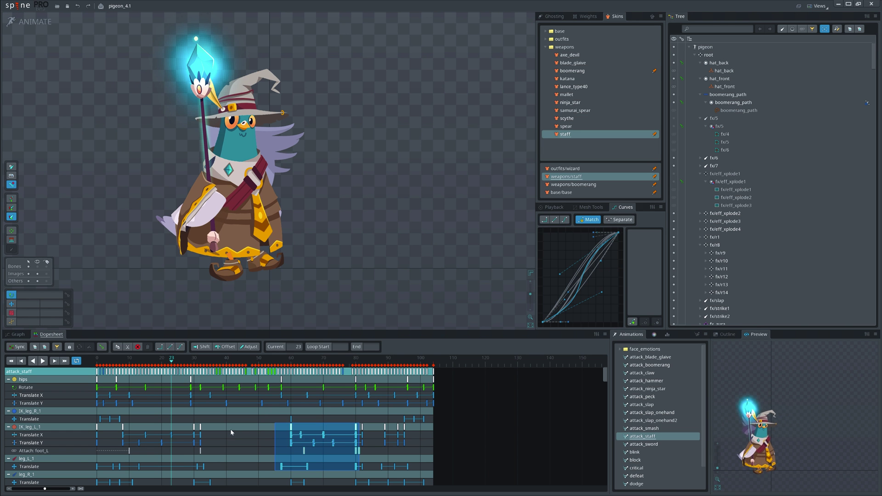
{"action": "left_click_drag", "start_coordinate": [226, 423], "coordinate": [155, 461]}
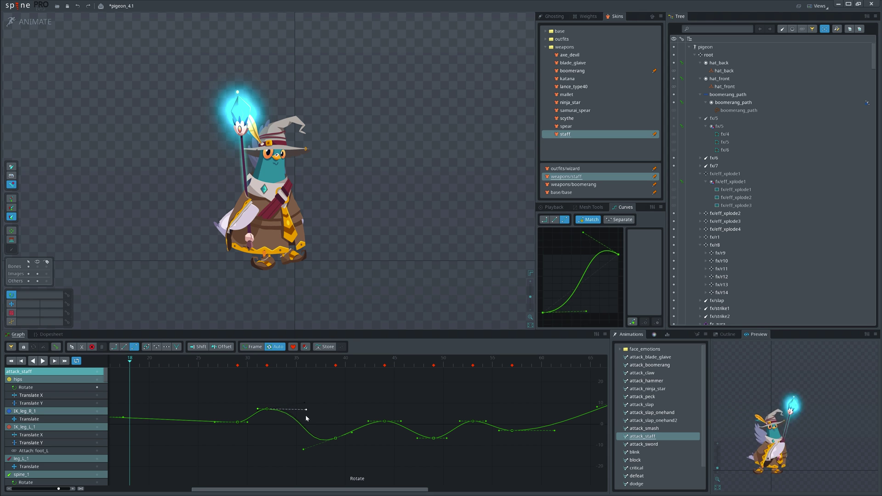
- Reshape the hips Rotate curve in the attack_staff graph by moving one key's curve handle
{"action": "left_click_drag", "start_coordinate": [306, 418], "coordinate": [307, 399]}
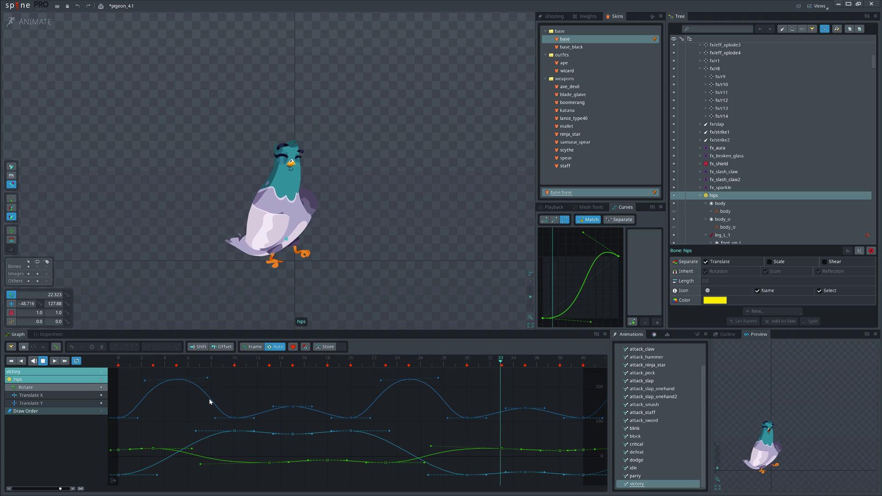
- Isolate the hips Translate Y curve in the victory graph and box-select all of its keys
{"action": "left_click", "coordinate": [101, 403]}
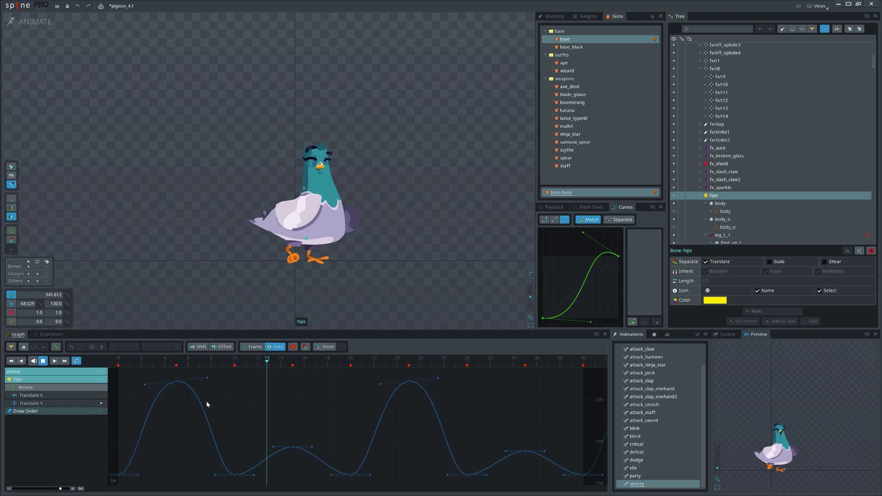
{"action": "left_click", "coordinate": [487, 376]}
{"action": "left_click_drag", "start_coordinate": [579, 372], "coordinate": [112, 480]}
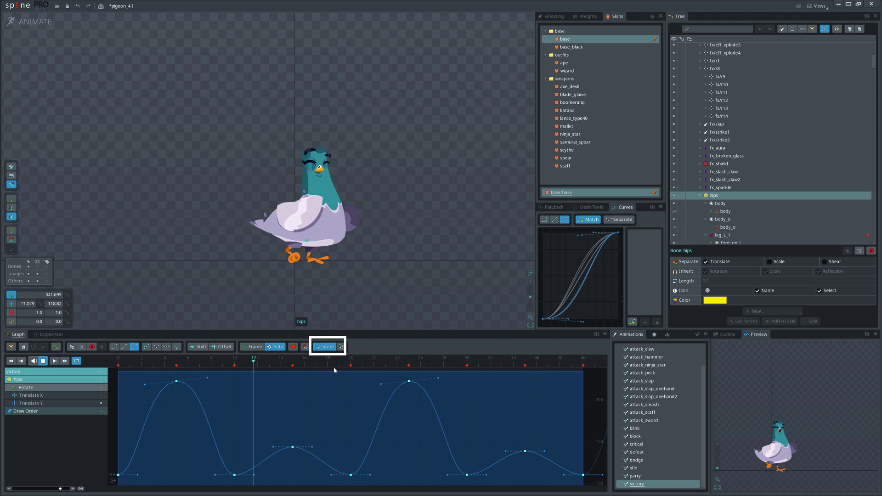
{"action": "left_click_drag", "start_coordinate": [334, 371], "coordinate": [345, 458]}
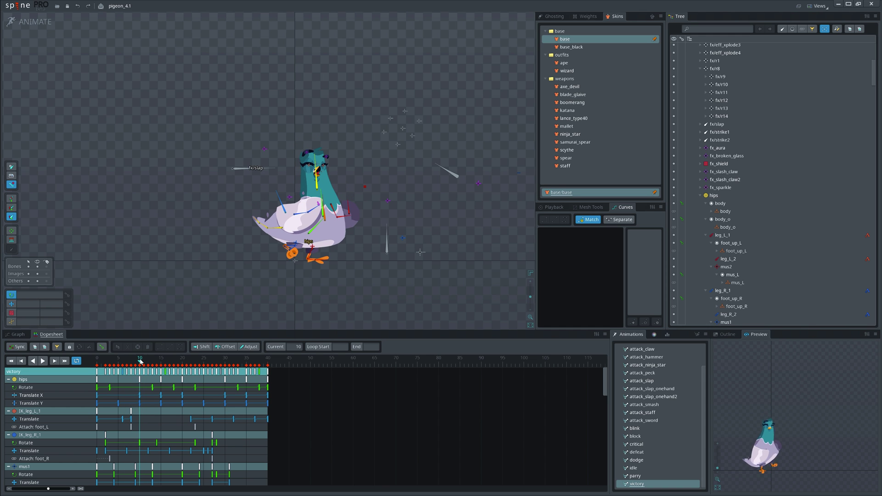
- Key all shown timelines of the victory animation at frames 10 and 30 in the dopesheet
{"action": "key", "text": "ctrl+shift+l"}
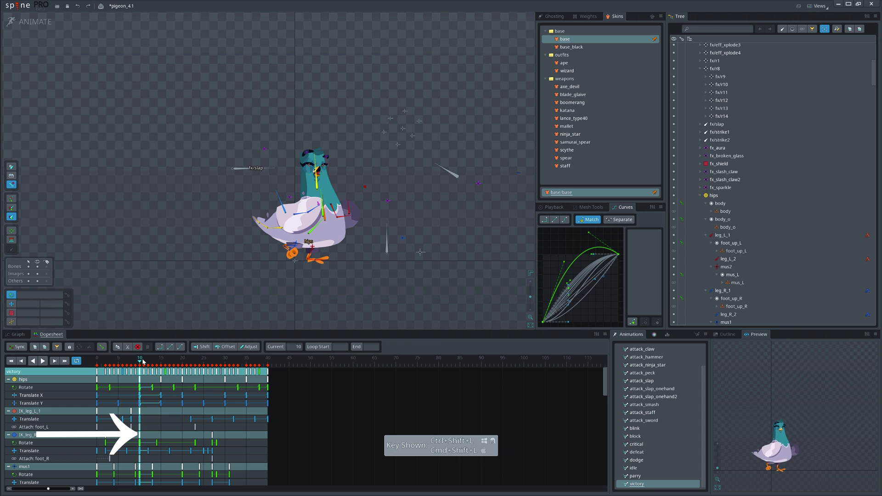
{"action": "left_click_drag", "start_coordinate": [143, 362], "coordinate": [225, 366]}
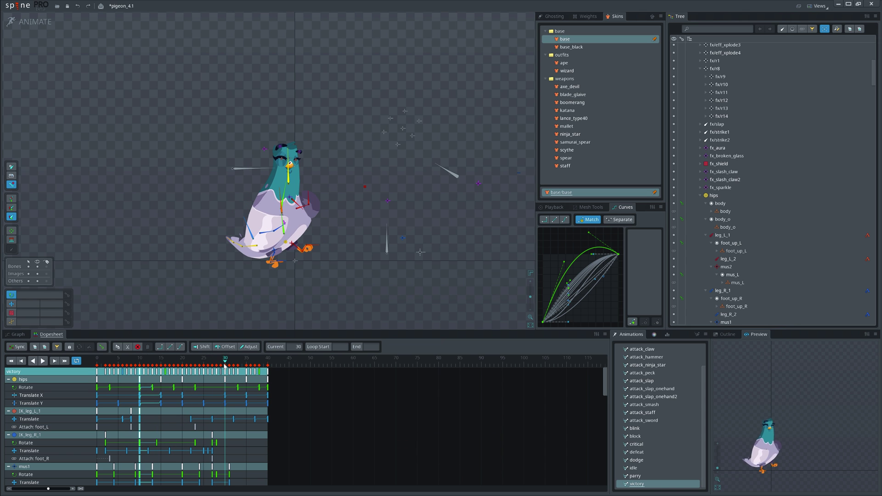
{"action": "key", "text": "ctrl+shift+l"}
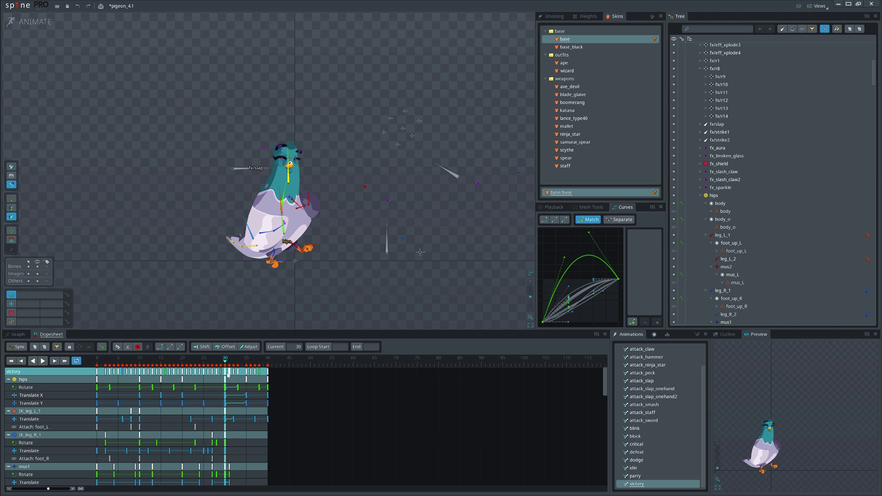
- Shift the keys from frame 30 onward to about frame 47, and stretch the keys between frames 10 and 30 over the gap
{"action": "left_click_drag", "start_coordinate": [227, 373], "coordinate": [299, 375]}
{"action": "left_click_drag", "start_coordinate": [248, 397], "coordinate": [140, 368]}
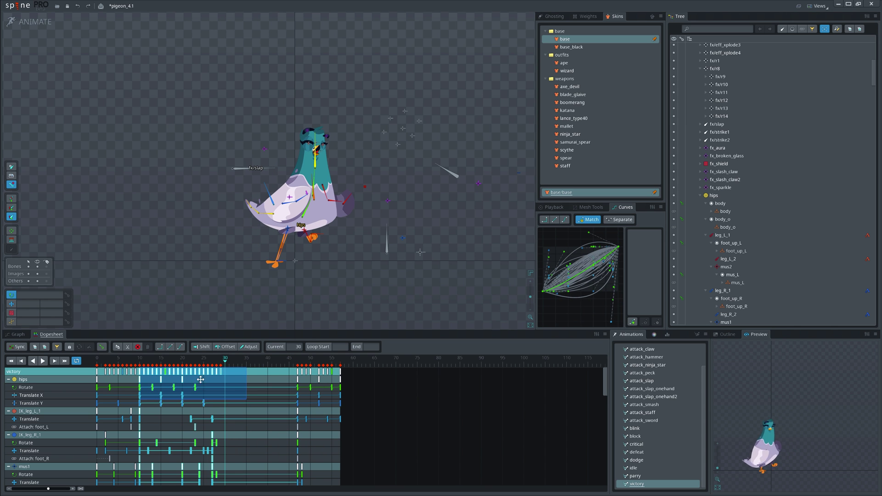
{"action": "left_click_drag", "start_coordinate": [245, 381], "coordinate": [342, 383]}
- Box-select all victory keys beyond frame 32 in the dopesheet and delete them
{"action": "left_click_drag", "start_coordinate": [387, 407], "coordinate": [237, 362]}
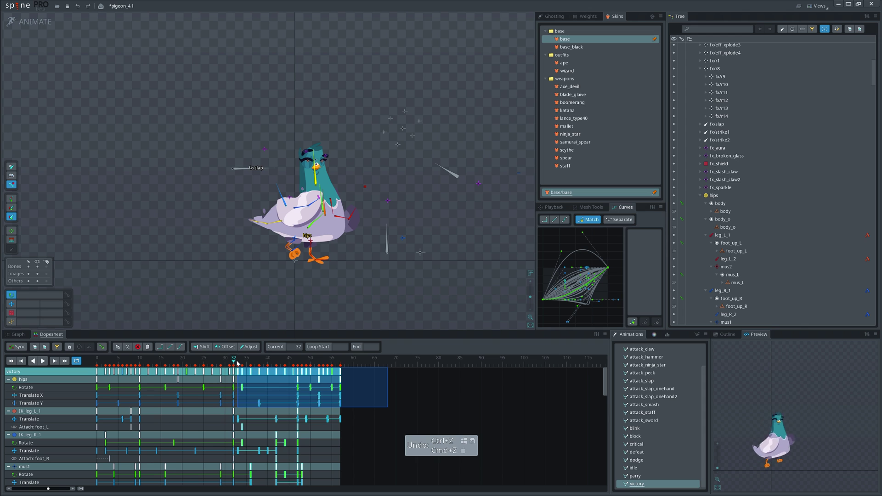
{"action": "key", "text": "Delete"}
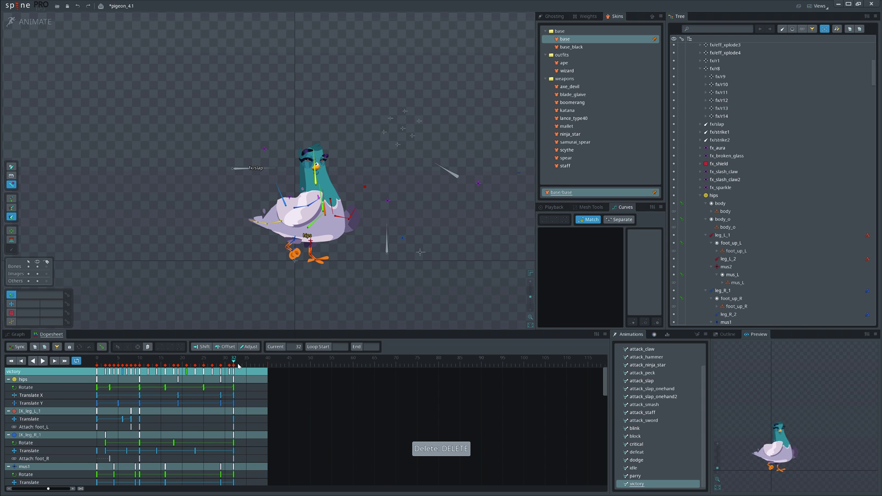
{"action": "key", "text": "ctrl+z"}
- Key all shown timelines of the victory animation at frames 19 and 21
{"action": "left_click", "coordinate": [178, 360]}
{"action": "key", "text": "ctrl+shift+l"}
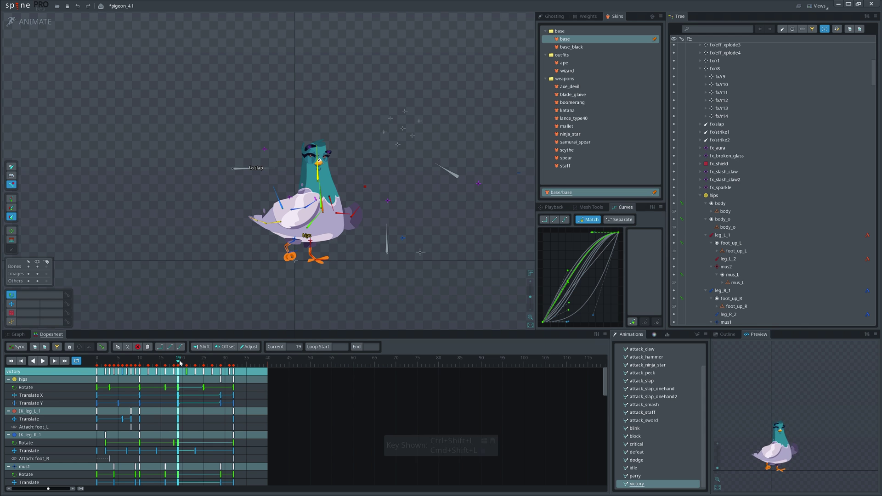
{"action": "left_click", "coordinate": [187, 361]}
{"action": "key", "text": "ctrl+shift+l"}
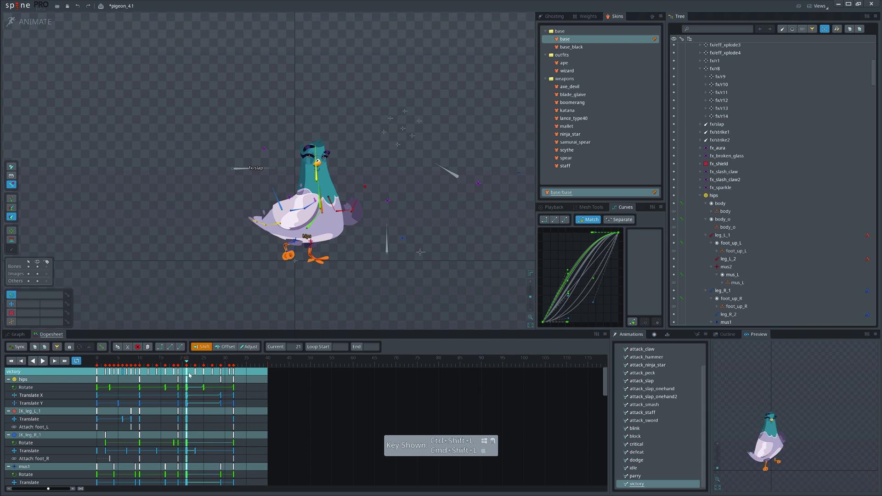
- Shift the keys from frame 21 onward to about frame 29 and paste keys into the victory dopesheet
{"action": "left_click_drag", "start_coordinate": [187, 373], "coordinate": [221, 371]}
{"action": "double_click", "coordinate": [180, 371]}
{"action": "key", "text": "ctrl+v"}
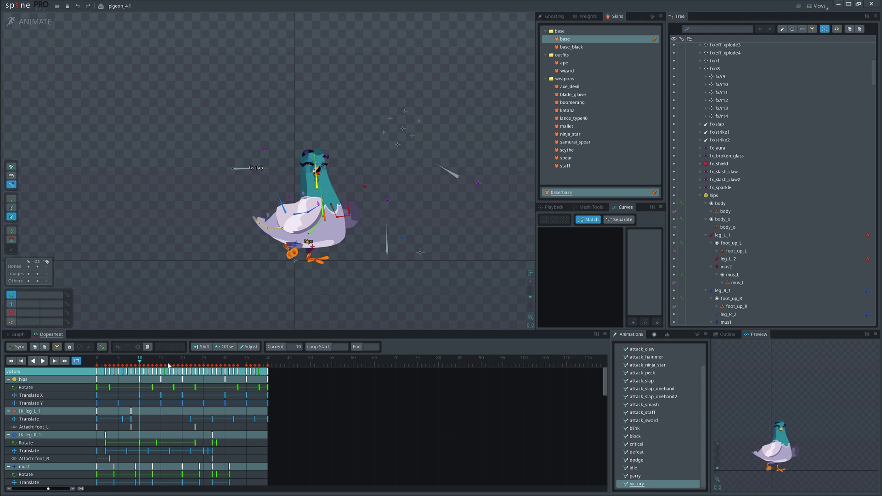
- Key the setup pose at frame 34 of the victory animation and undo it
{"action": "left_click_drag", "start_coordinate": [169, 365], "coordinate": [244, 362]}
{"action": "key", "text": "ctrl+shift+j"}
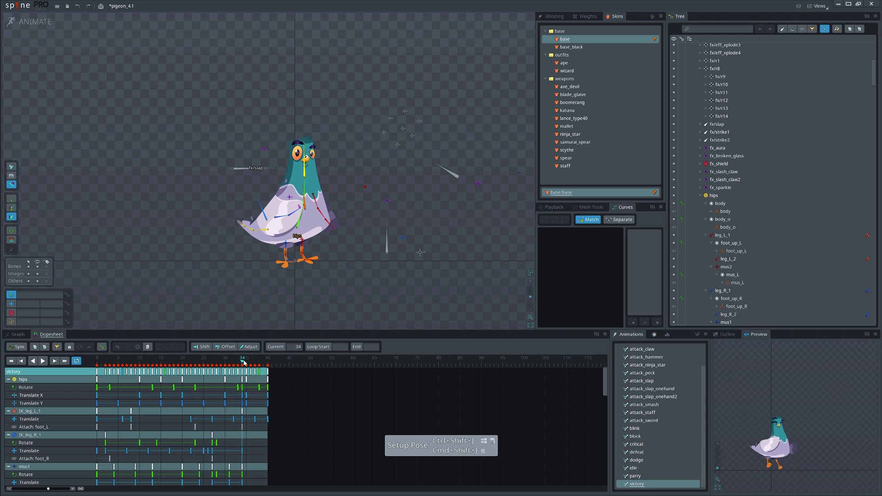
{"action": "key", "text": "ctrl+z"}
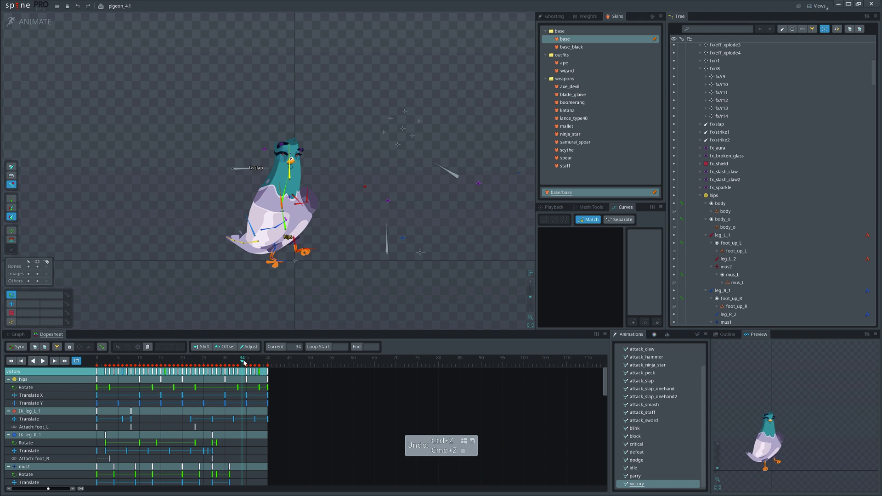
- Paste the copied victory keys repeatedly to extend the animation along the timeline
{"action": "left_click_drag", "start_coordinate": [244, 362], "coordinate": [193, 365]}
{"action": "key", "text": "ctrl+v"}
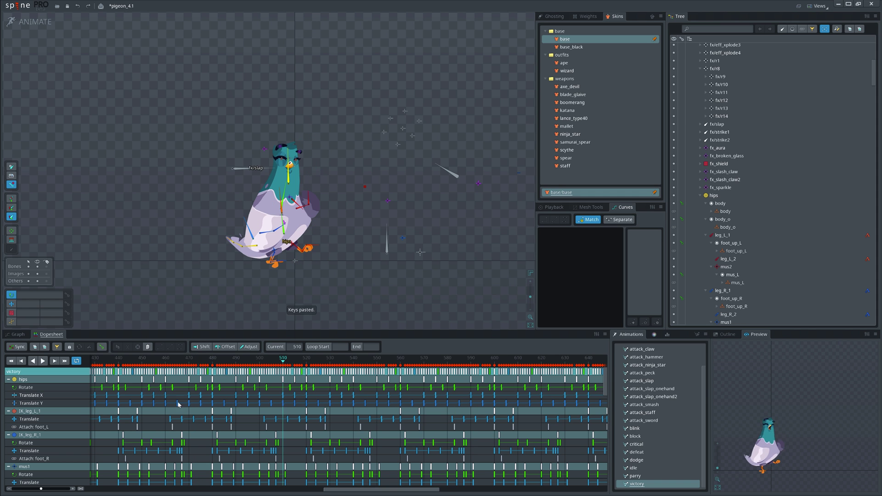
- Enable the Current option so the dopesheet follows the playhead, and play the long victory animation
{"action": "left_click_drag", "start_coordinate": [283, 362], "coordinate": [308, 362]}
{"action": "left_click_drag", "start_coordinate": [449, 388], "coordinate": [486, 396]}
{"action": "left_click", "coordinate": [281, 348]}
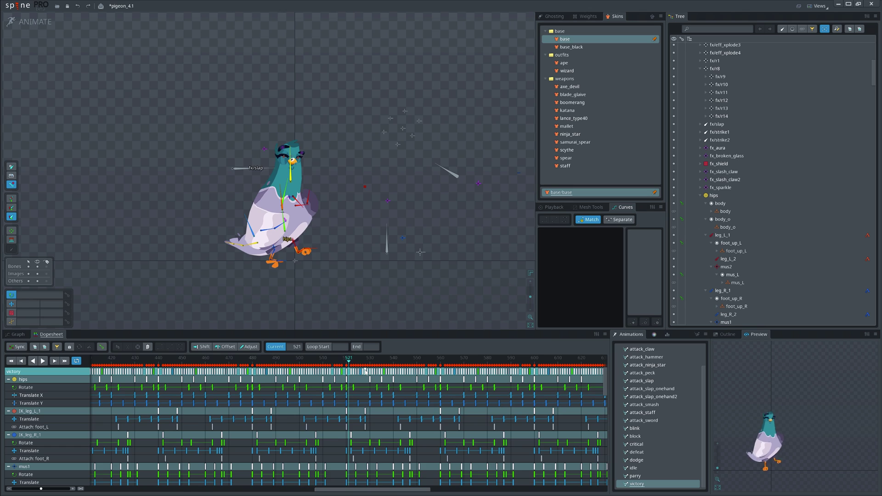
{"action": "key", "text": "d"}
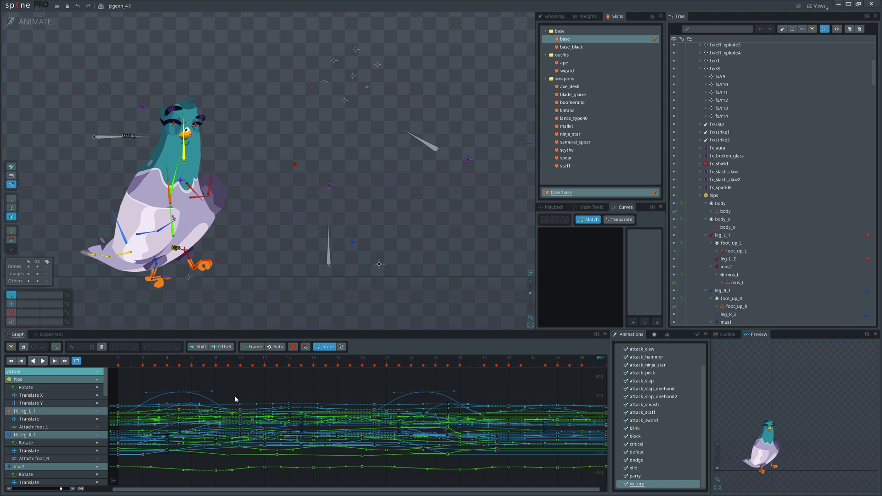
- Box-select the upper graph keys between frames 3 and 7 and frame the graph view on them
{"action": "left_click_drag", "start_coordinate": [154, 383], "coordinate": [202, 414]}
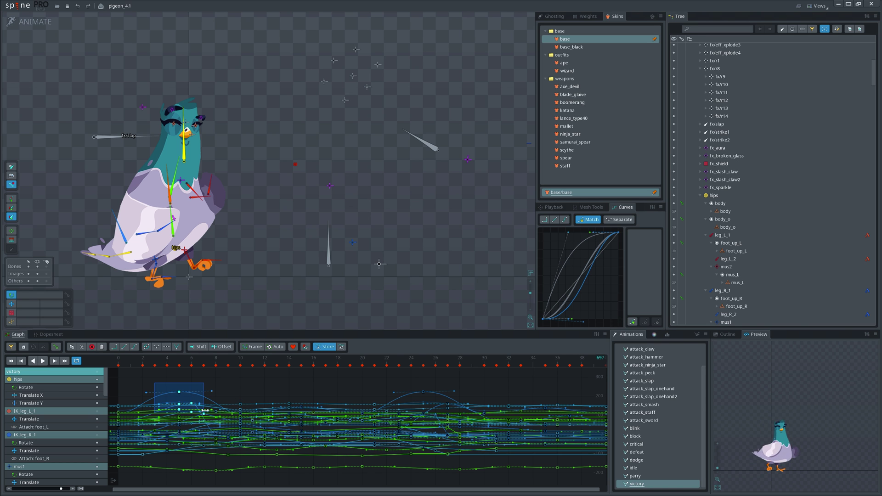
{"action": "left_click", "coordinate": [252, 347]}
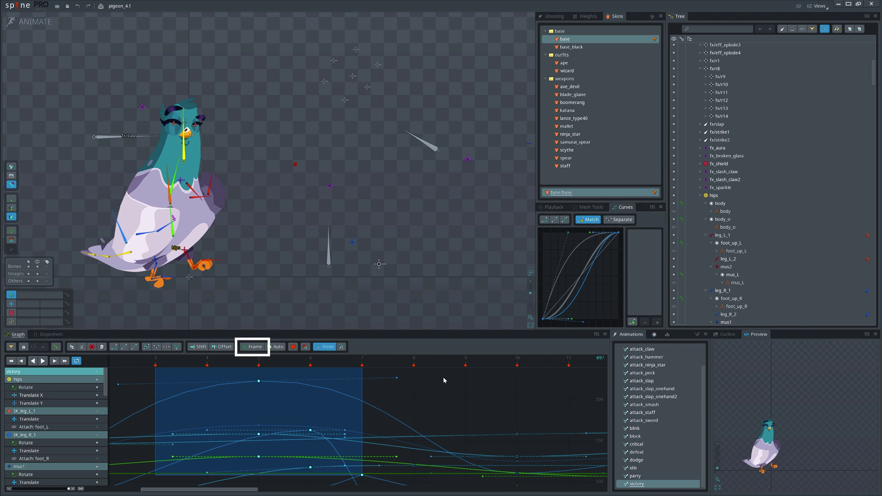
- Lower the right handle of the hips Translate Y key at frame 5 and turn on Auto framing in the graph
{"action": "left_click_drag", "start_coordinate": [396, 377], "coordinate": [395, 397]}
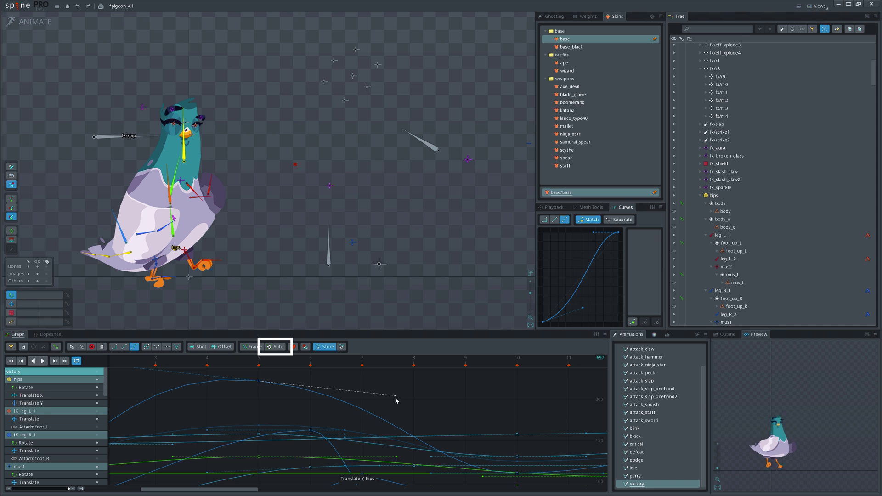
{"action": "left_click", "coordinate": [275, 348]}
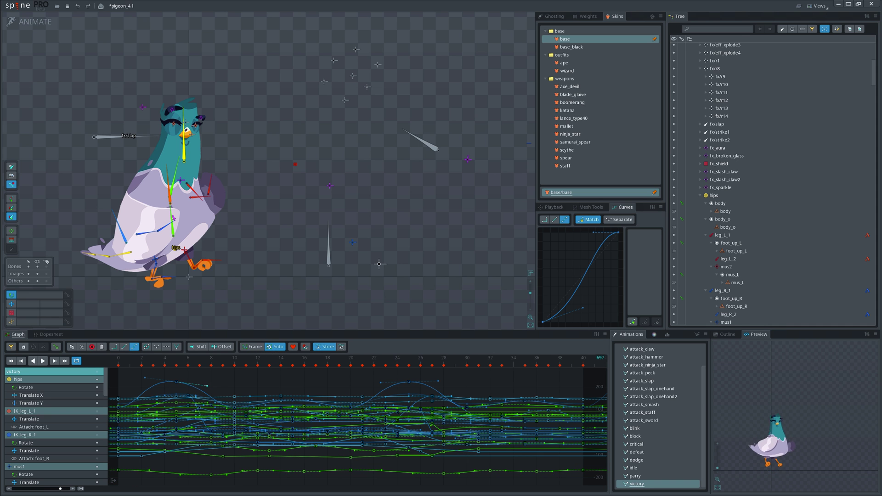
- Limit the graph to the hips bone's curves, hide Translate X, and switch Translate Y off and back on
{"action": "left_click", "coordinate": [174, 382]}
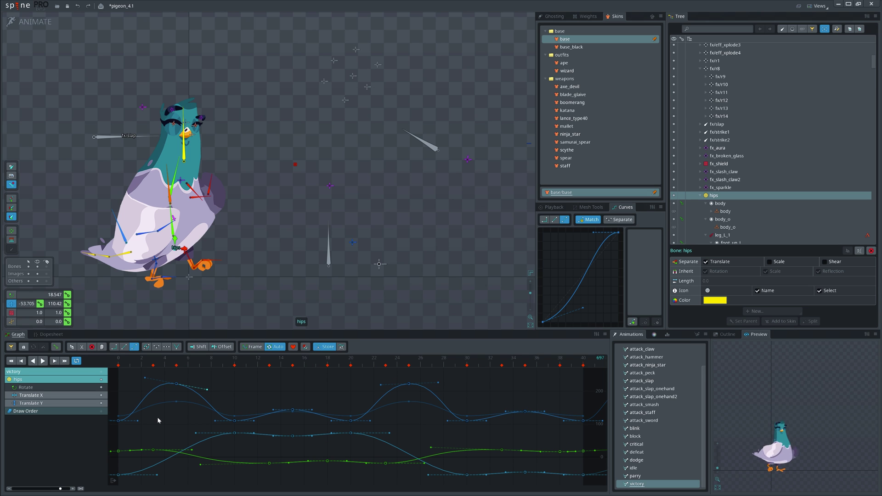
{"action": "left_click", "coordinate": [101, 403]}
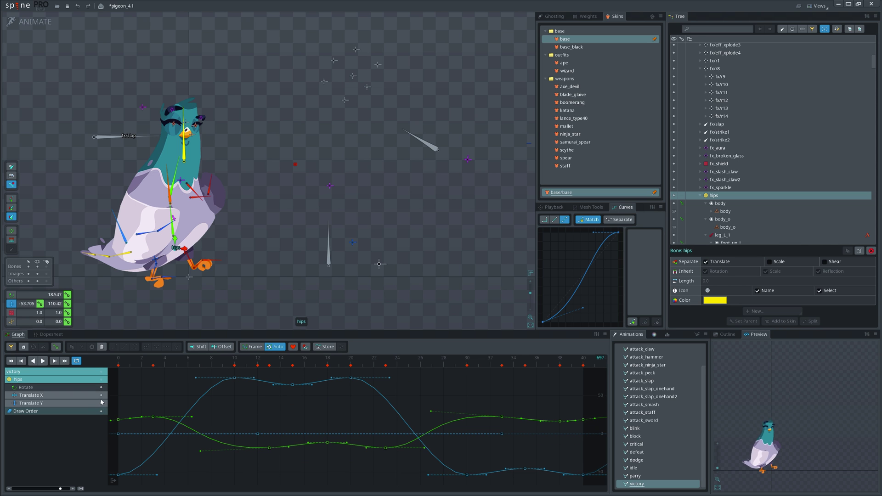
{"action": "left_click", "coordinate": [101, 401]}
{"action": "left_click", "coordinate": [101, 401]}
{"action": "left_click", "coordinate": [101, 398]}
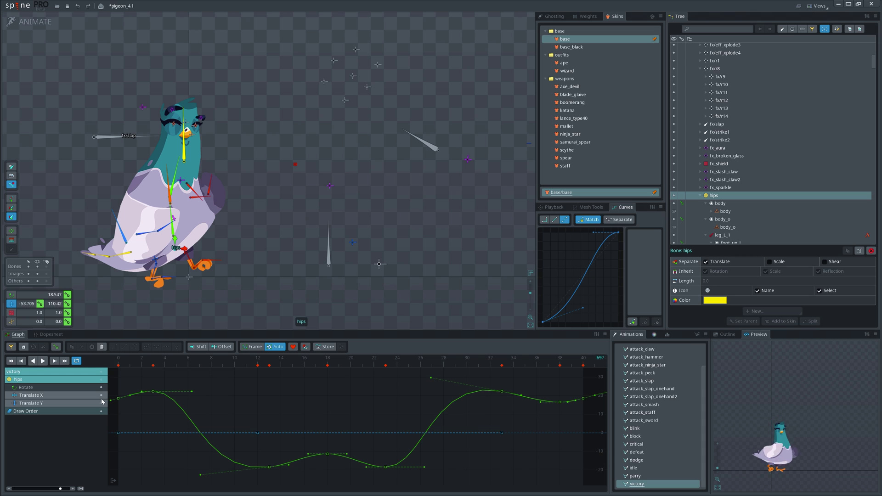
{"action": "left_click", "coordinate": [101, 404]}
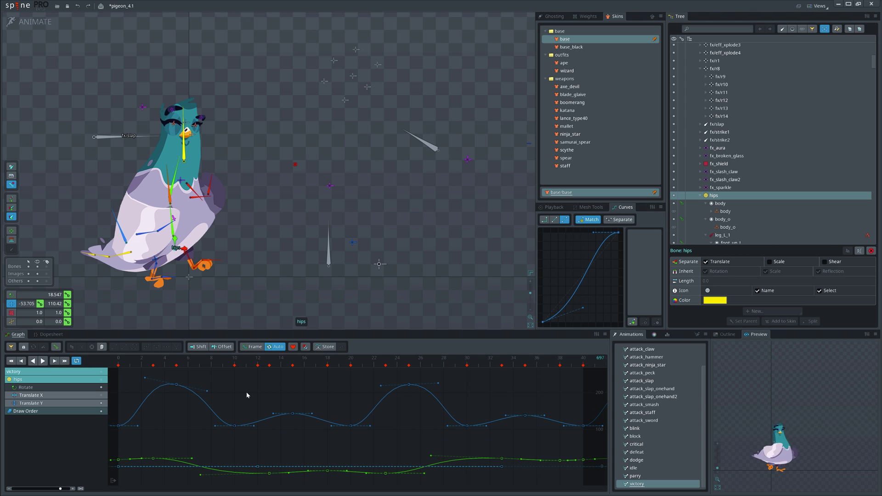
- Select the Translate Y key at frame 5, and extend the selection to that curve's keys and all visible curves' keys
{"action": "left_click", "coordinate": [176, 385]}
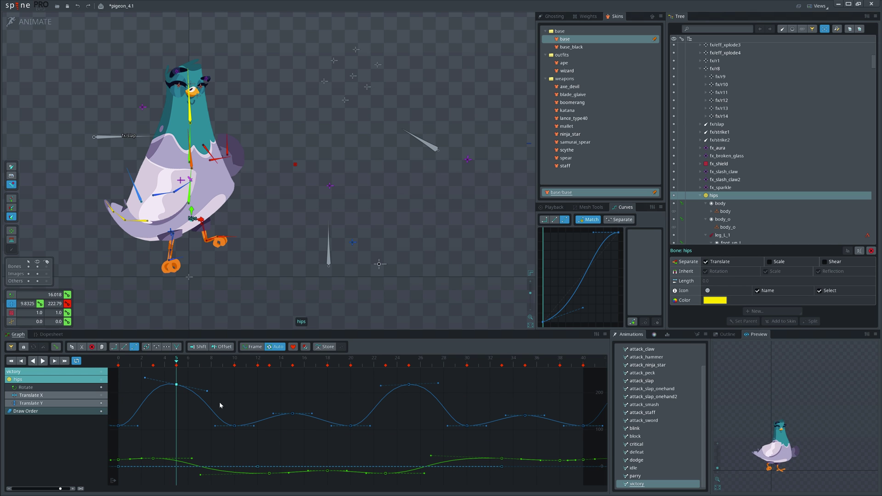
{"action": "key", "text": "ctrl+a"}
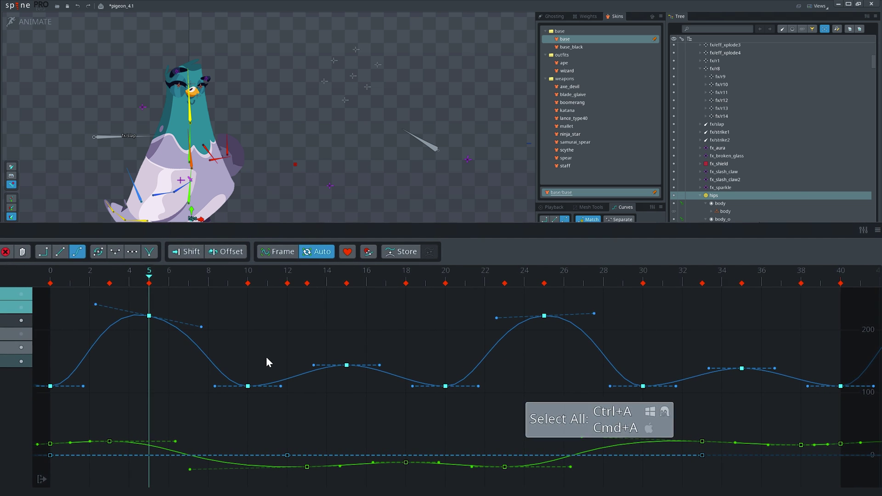
{"action": "key", "text": "ctrl+a"}
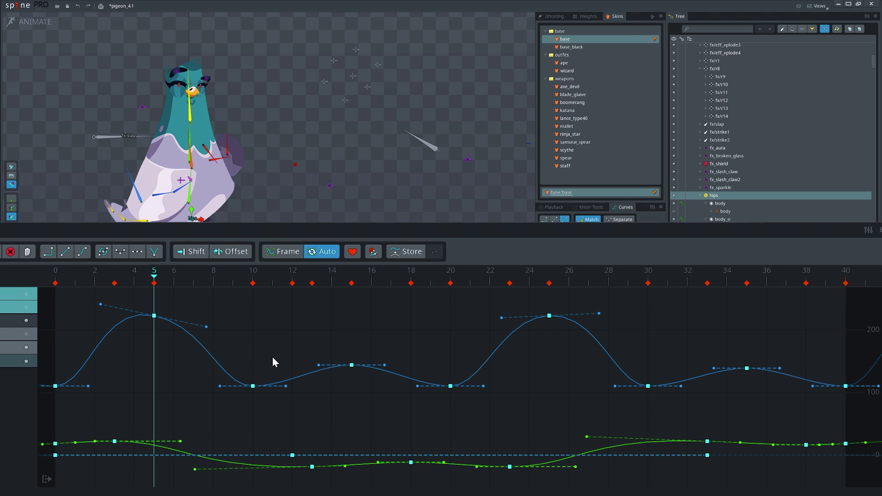
- Clear the key selection, select the frame 5 Translate Y key's right handle, and extend the selection to all handles on its curve and beyond
{"action": "left_click", "coordinate": [270, 357]}
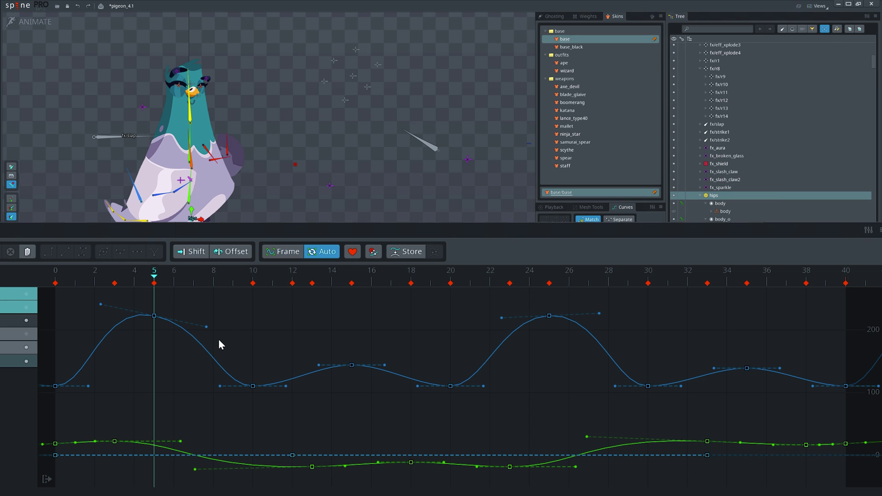
{"action": "left_click", "coordinate": [206, 327]}
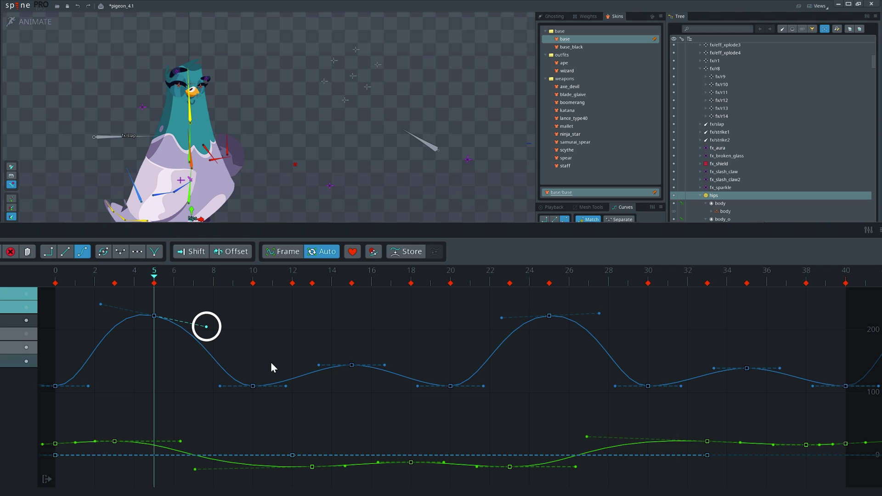
{"action": "key", "text": "ctrl+a"}
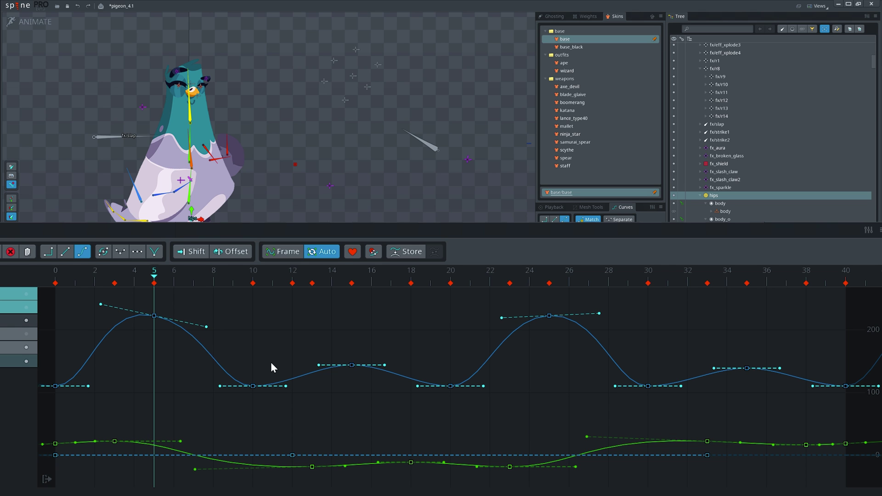
{"action": "key", "text": "ctrl+a"}
{"action": "key", "text": "ctrl+a"}
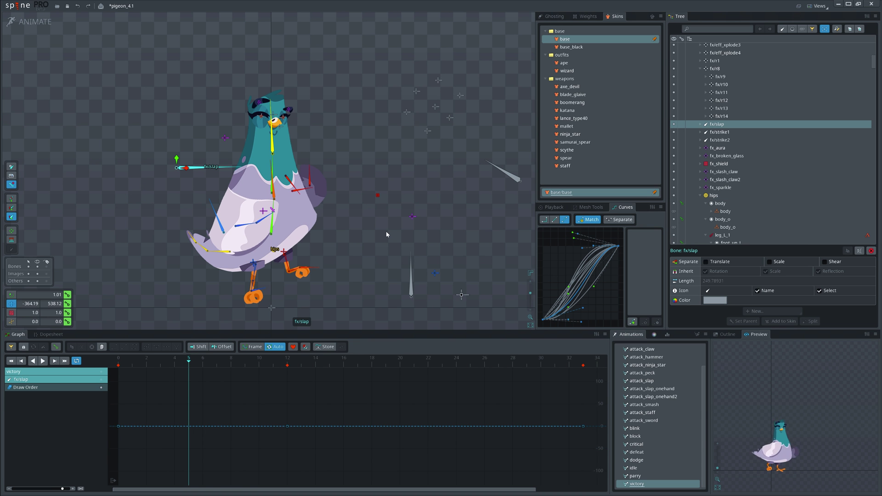
- Select all bones of the pigeon skeleton, and select the base/wing_R mesh in the viewport
{"action": "key", "text": "ctrl+a"}
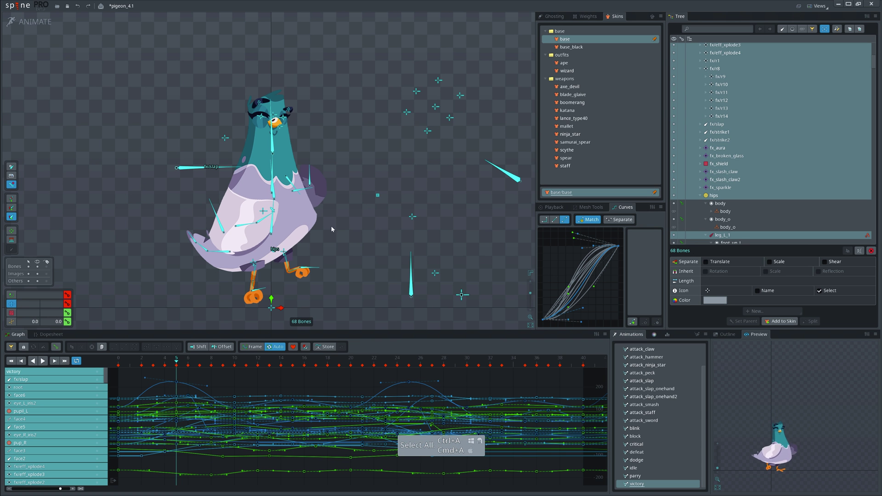
{"action": "left_click", "coordinate": [243, 214]}
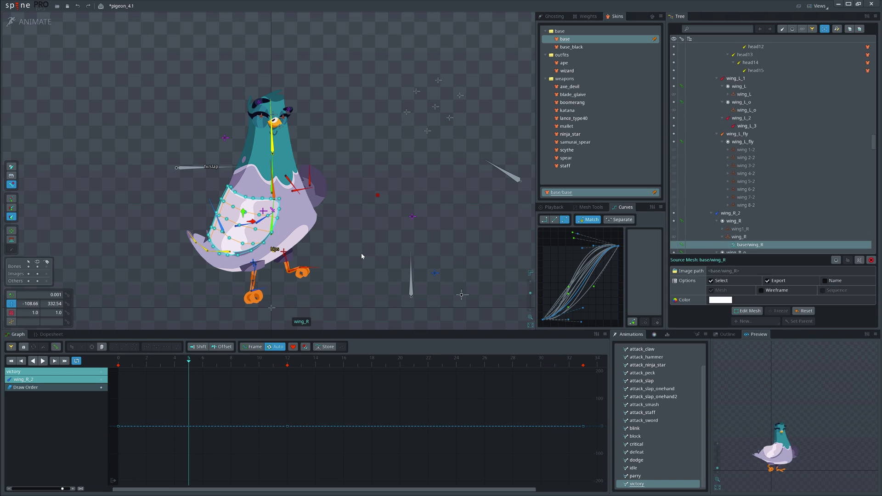
- Apply Select All with the base/wing_R mesh selected in the viewport
{"action": "key", "text": "ctrl+a"}
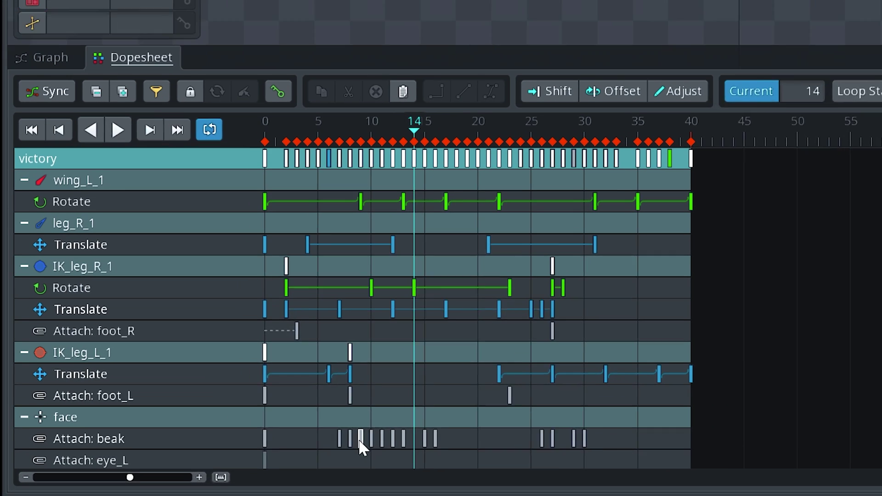
- Box-select dopesheet keys from the beak attachment key at frame 9 up to the foot_R row around frame 23, and clear the selection
{"action": "left_click_drag", "start_coordinate": [132, 475], "coordinate": [138, 476]}
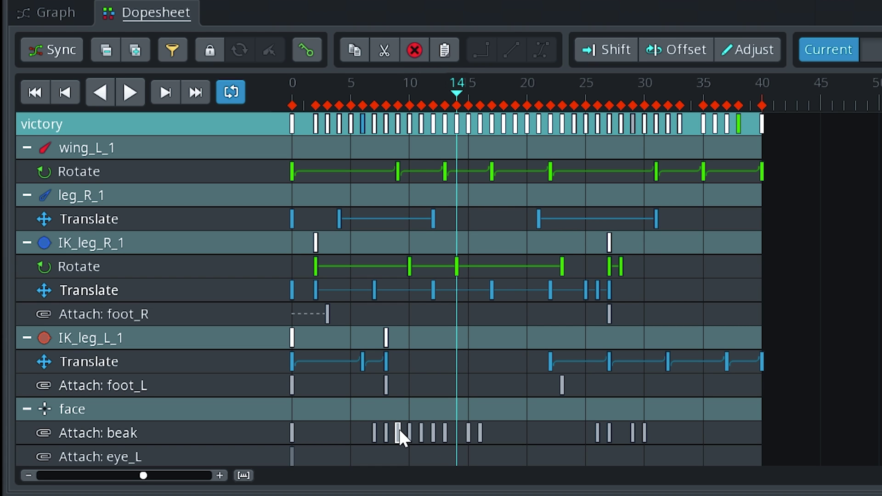
{"action": "left_click_drag", "start_coordinate": [399, 431], "coordinate": [564, 314]}
{"action": "left_click", "coordinate": [634, 306]}
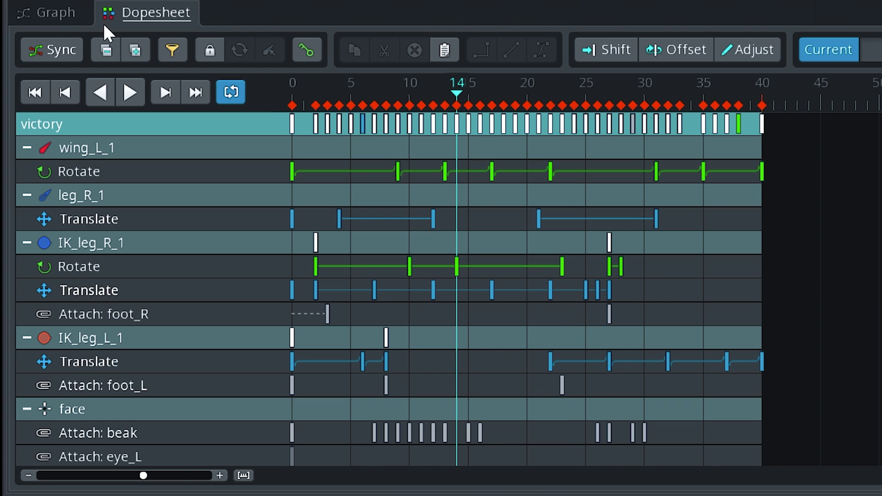
- Switch from the dopesheet to the graph and box-select the curve keys between about frames 10 and 18
{"action": "left_click", "coordinate": [56, 13]}
{"action": "left_click_drag", "start_coordinate": [706, 252], "coordinate": [881, 431]}
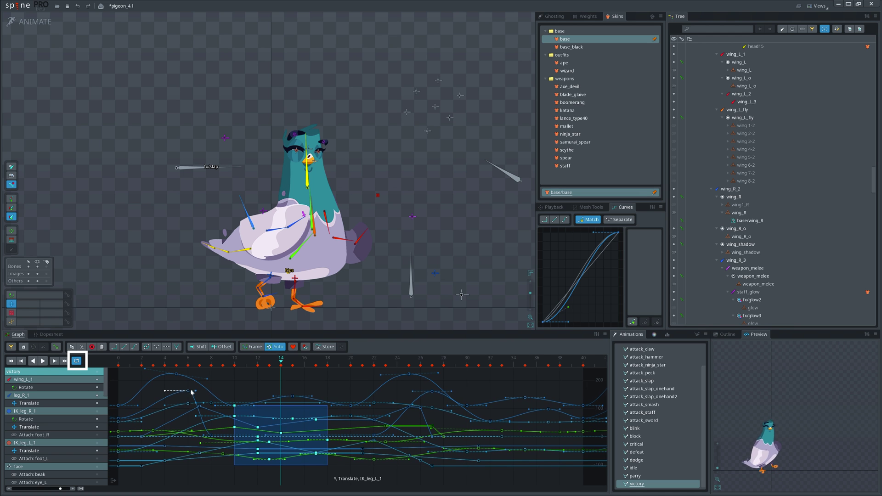
- Try adjusting the IK_leg_L_1 Translate Y handle past the animation's end at frame 40 and a handle near frame 2, undoing each change
{"action": "left_click_drag", "start_coordinate": [443, 415], "coordinate": [236, 381]}
{"action": "key", "text": "ctrl+z"}
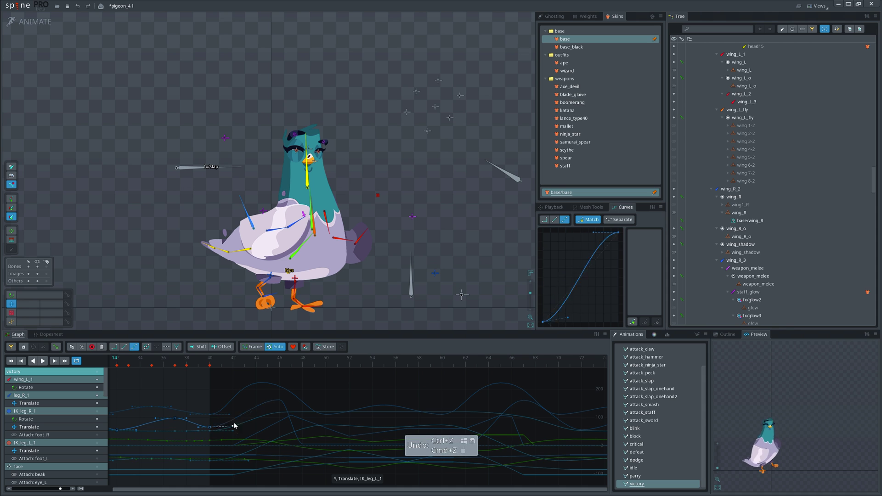
{"action": "scroll", "coordinate": [255, 445], "scroll_direction": "left", "scroll_amount": 7}
{"action": "scroll", "coordinate": [255, 445], "scroll_direction": "left", "scroll_amount": 3}
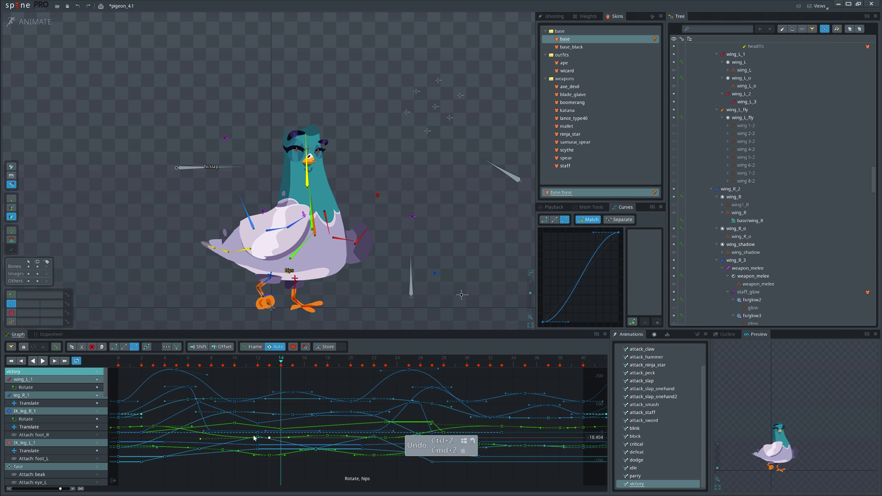
{"action": "left_click", "coordinate": [142, 405]}
{"action": "key", "text": "ctrl+z"}
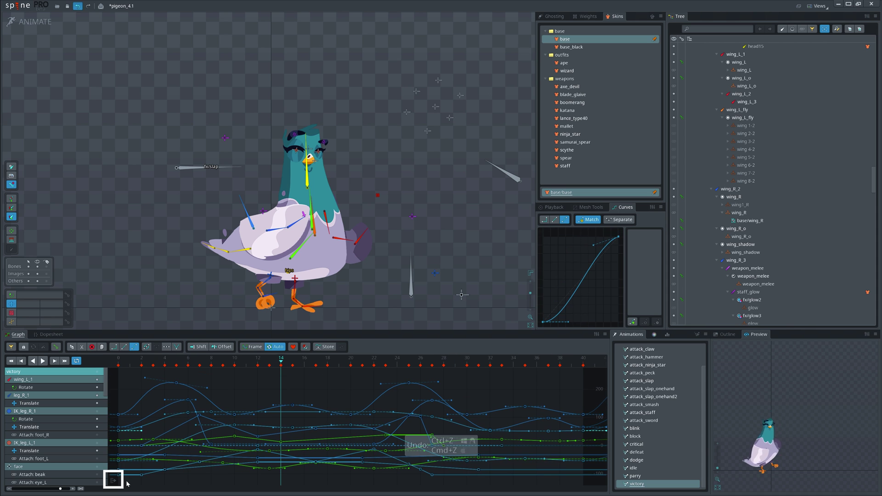
- Box-select the curve handles lying before frame 0, starting at the hips Translate Y handle, and clear the selection
{"action": "scroll", "coordinate": [193, 417], "scroll_direction": "left", "scroll_amount": 3}
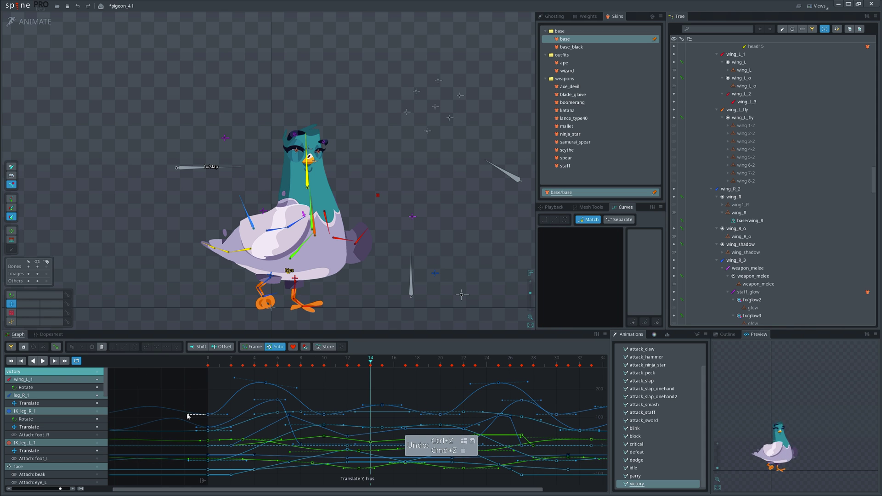
{"action": "left_click_drag", "start_coordinate": [188, 417], "coordinate": [202, 475]}
{"action": "left_click", "coordinate": [183, 427]}
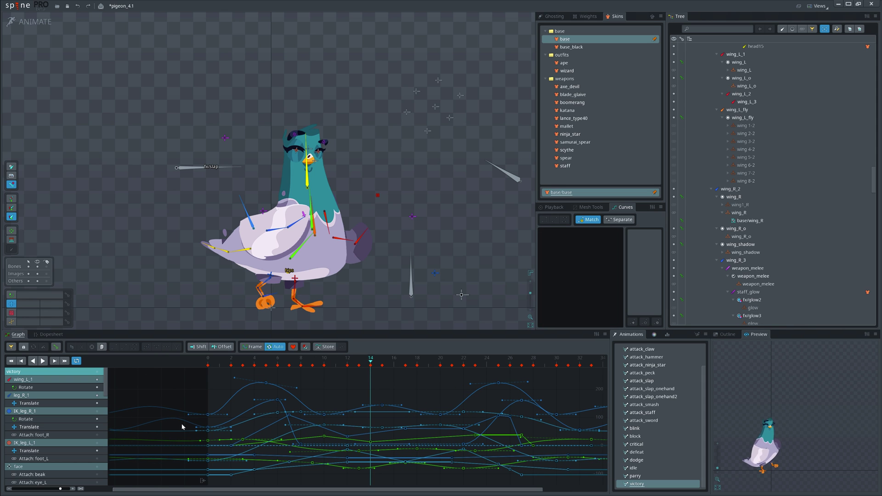